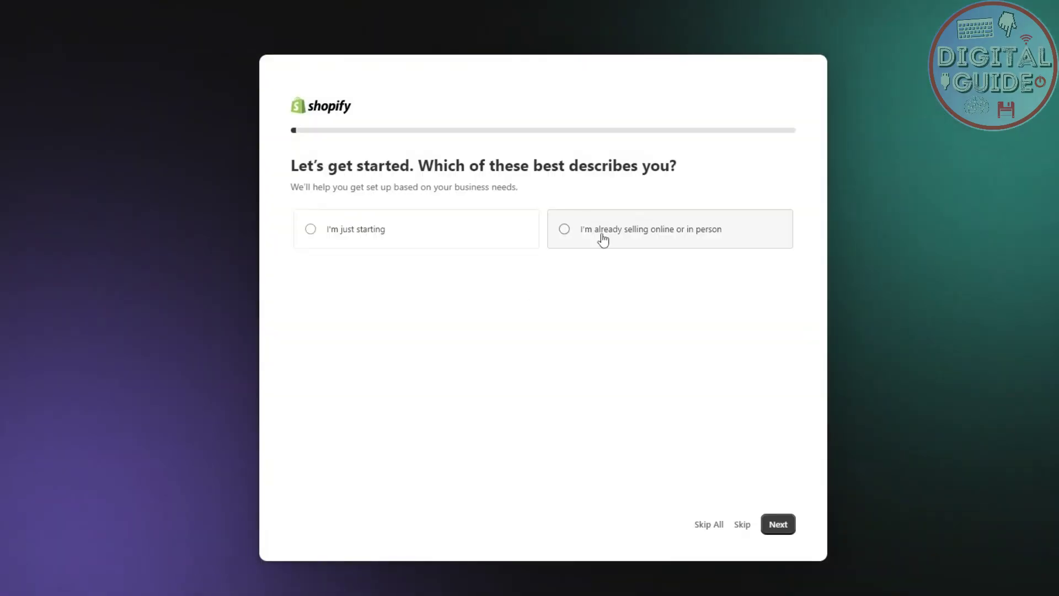
Answer that the business is already selling online or in person
left_click(603, 237)
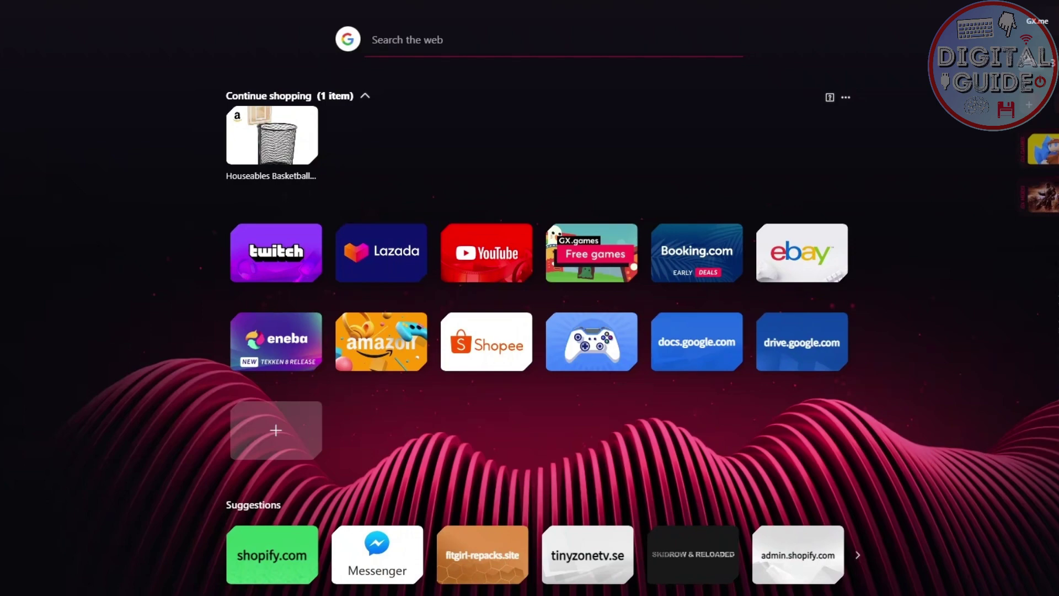
Search 'is pay' to check whether Payoneer is available in the Philippines and expand the answer
type("is pay")
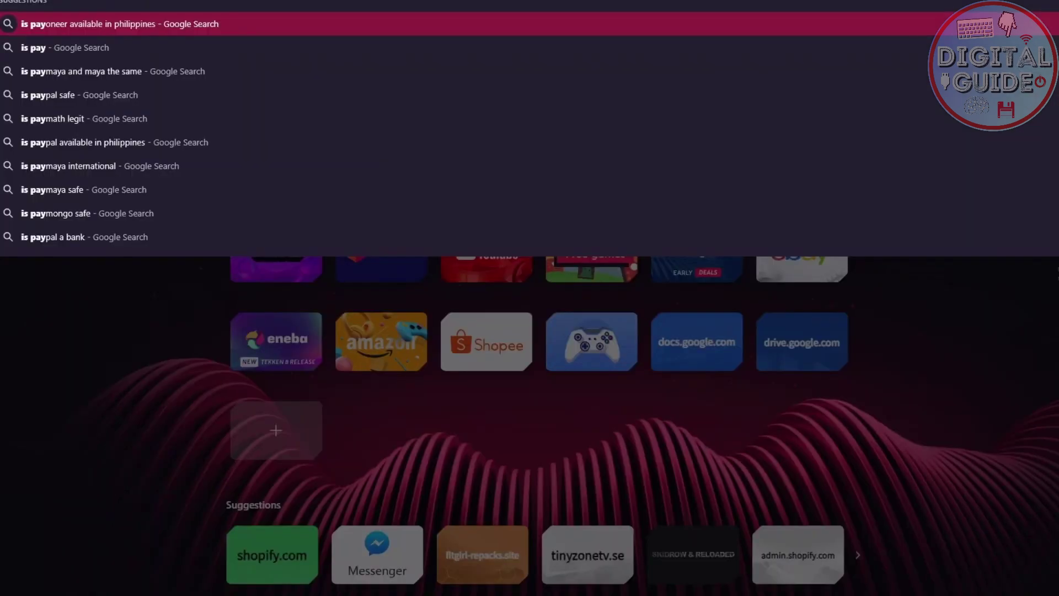
key("Return")
scroll(312, 219, "down", 5)
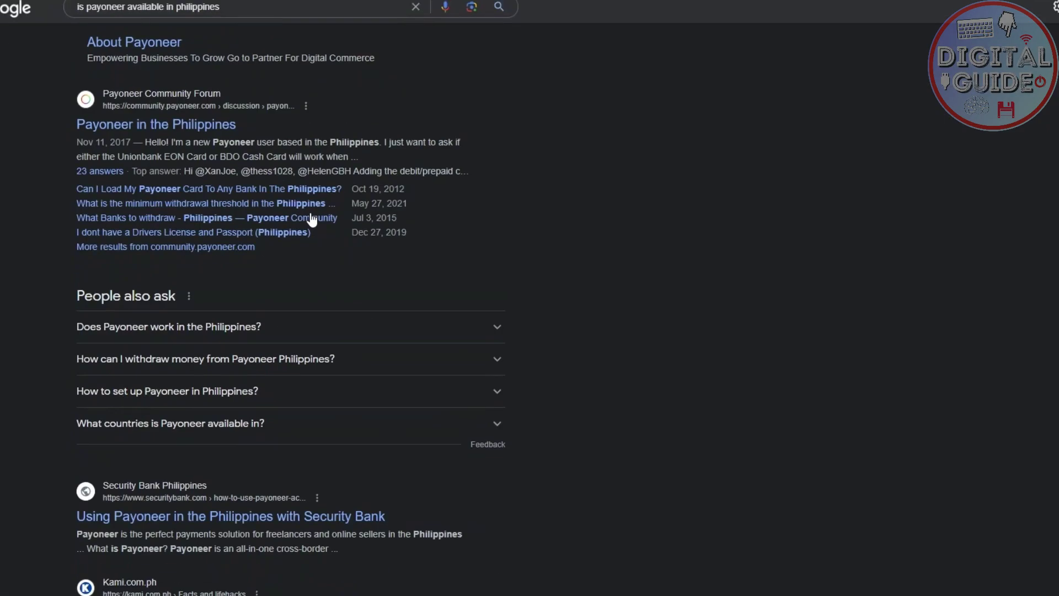
left_click(238, 327)
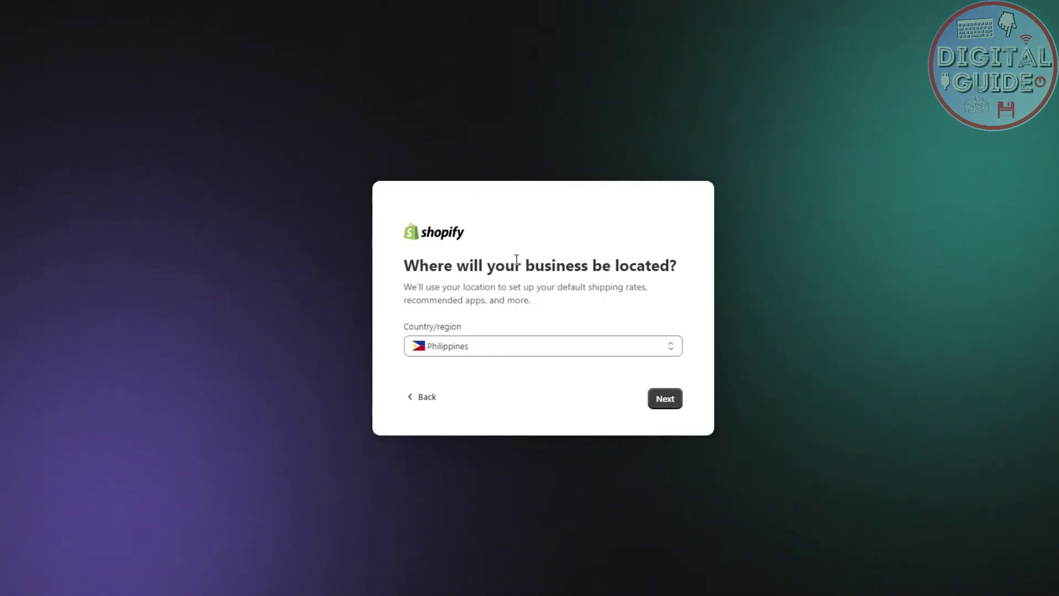
Confirm Philippines as the business country/region to finish onboarding
left_click(667, 399)
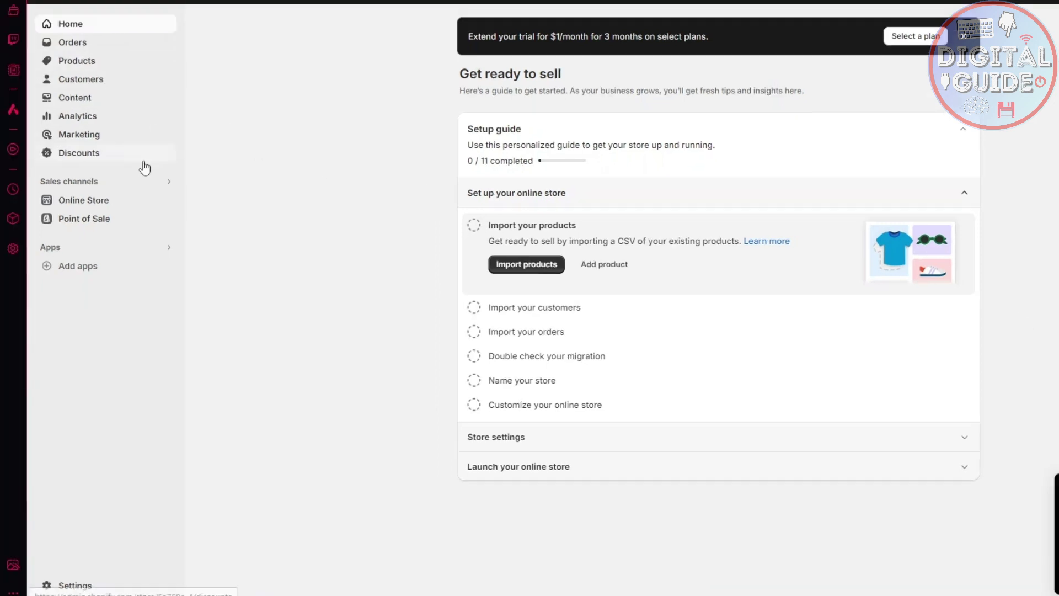
Open the store Settings to the Store details page
left_click(95, 588)
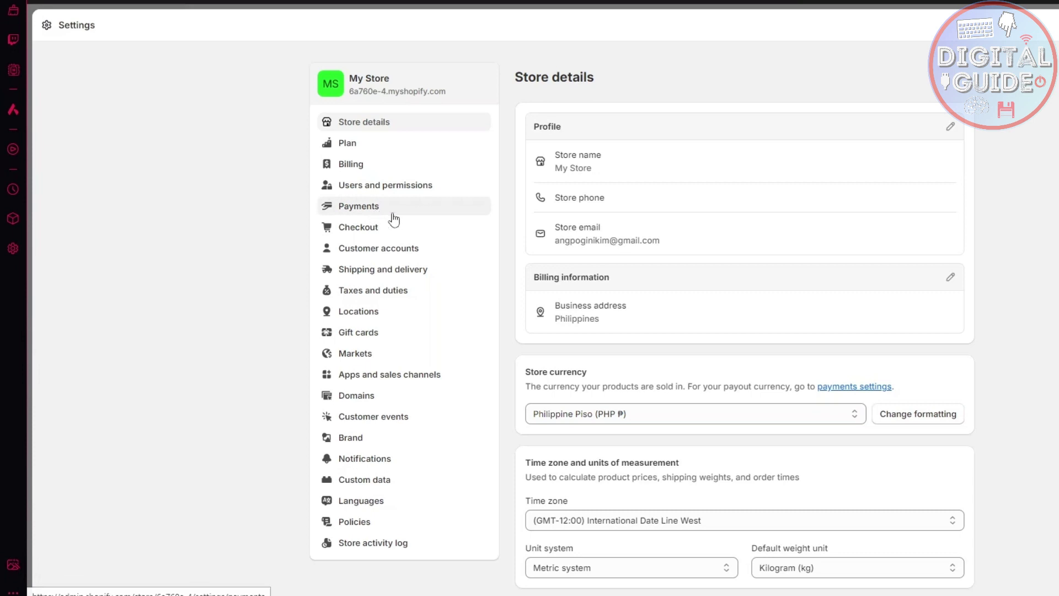
Open the Payments settings and read the Payment providers description
left_click(375, 210)
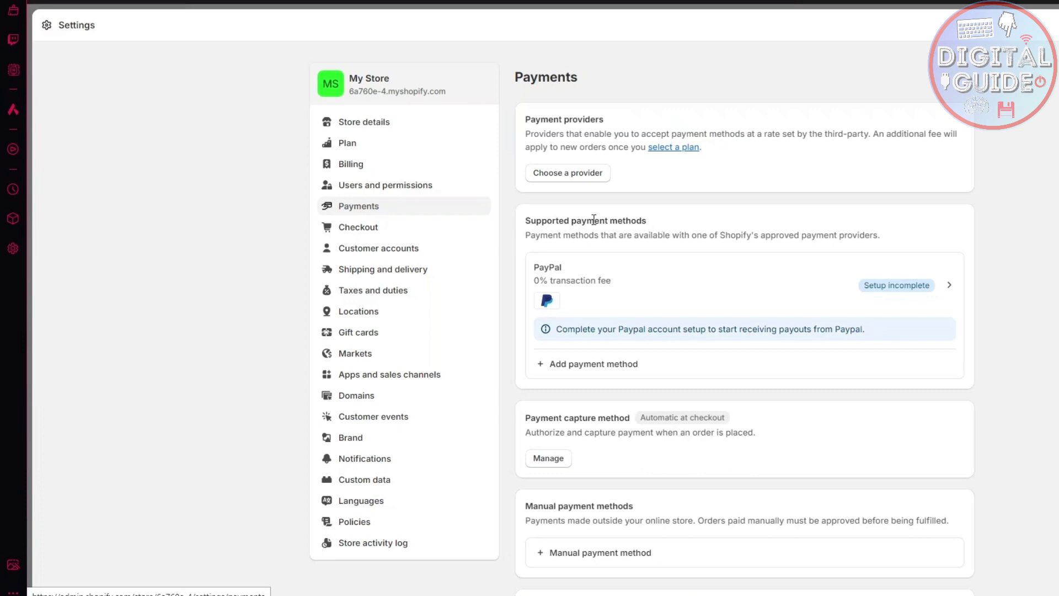
left_click_drag(523, 116, 781, 165)
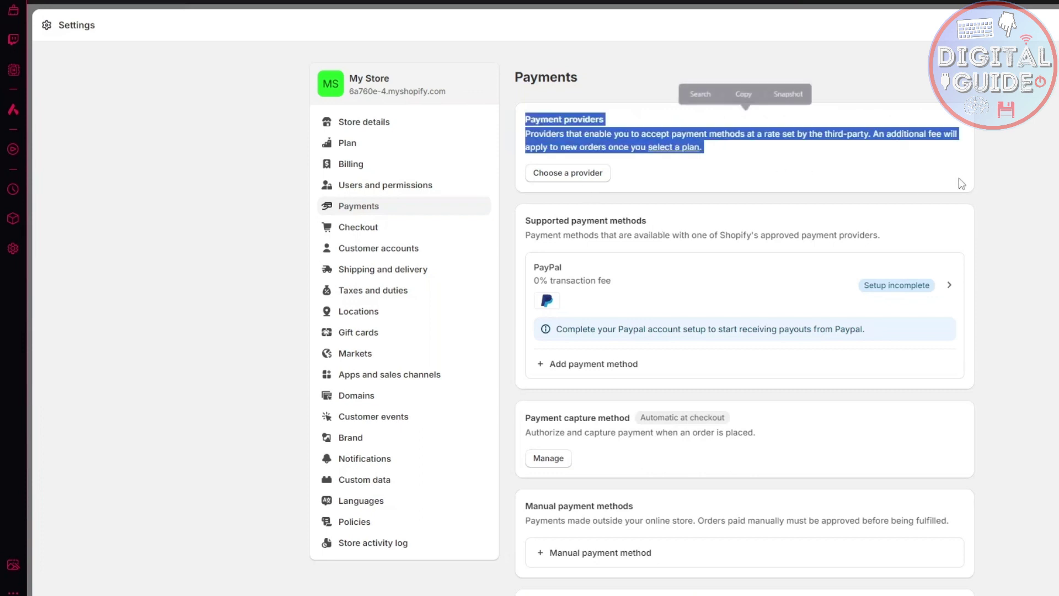
left_click_drag(524, 220, 926, 238)
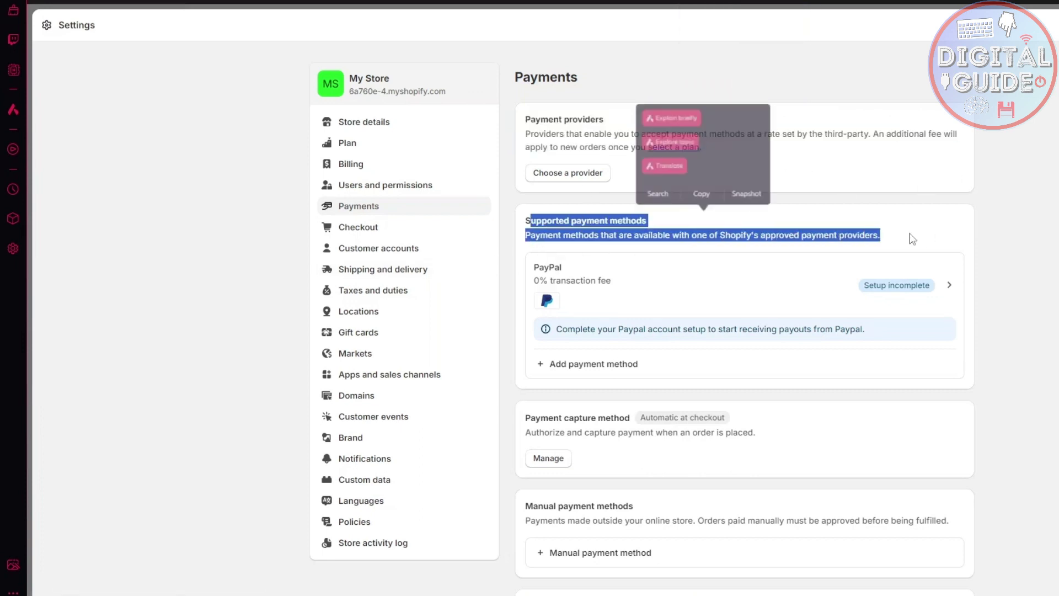
left_click(913, 238)
Read through the capture method, manual payment methods and payment customization sections
scroll(887, 237, "down", 1)
scroll(887, 237, "down", 3)
left_click_drag(525, 241, 788, 272)
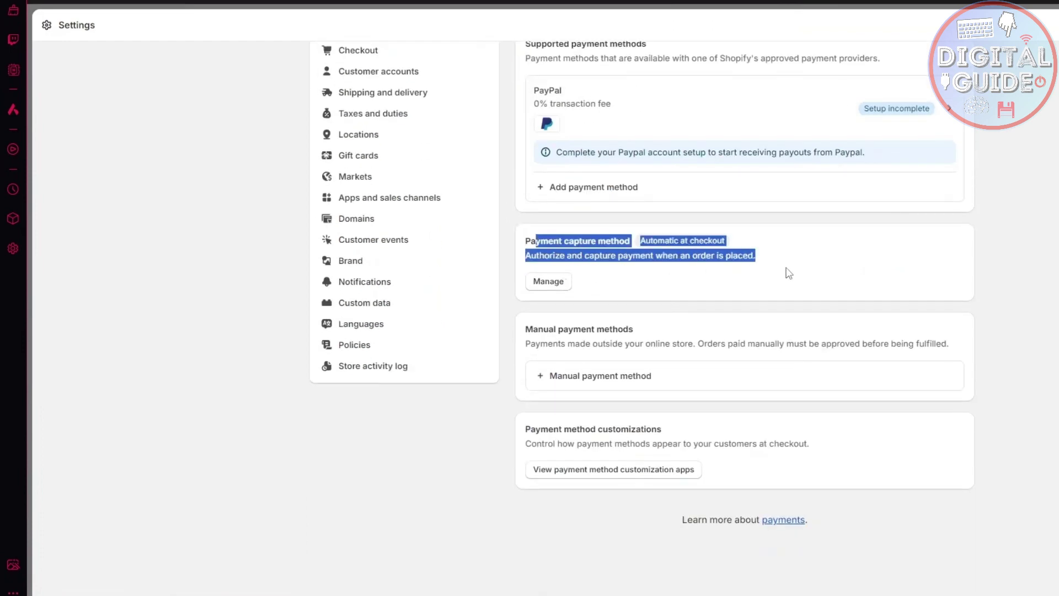
left_click(788, 273)
left_click_drag(539, 329, 910, 338)
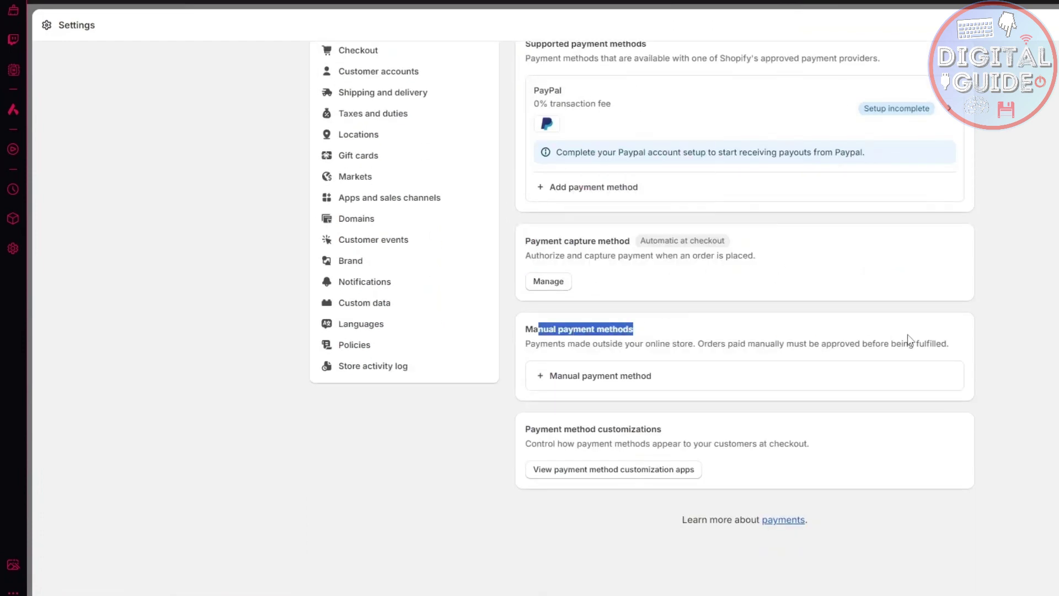
left_click(674, 442)
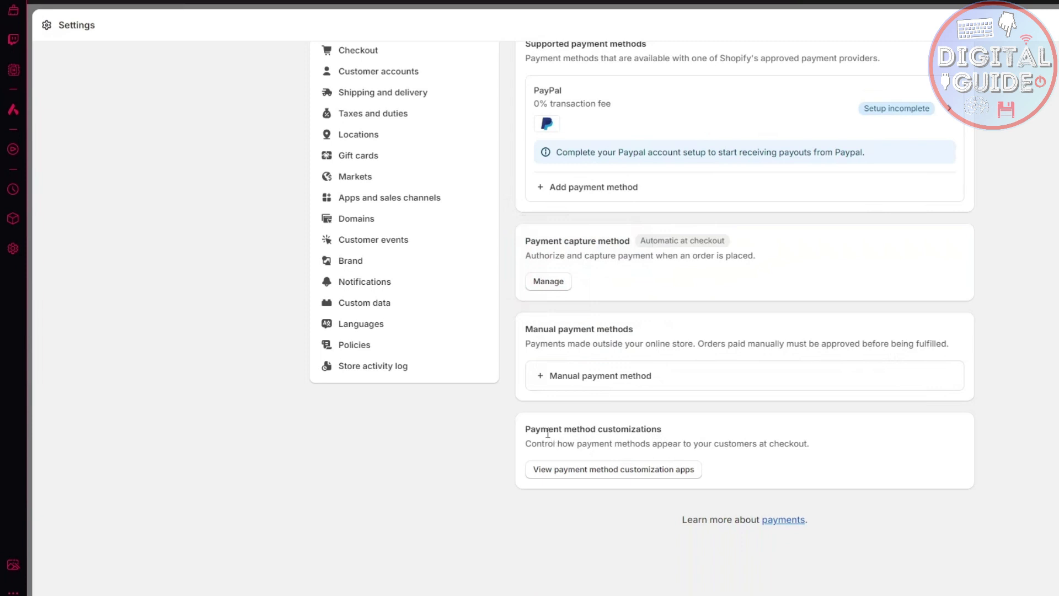
left_click_drag(541, 430, 811, 440)
left_click(813, 438)
scroll(811, 438, "up", 4)
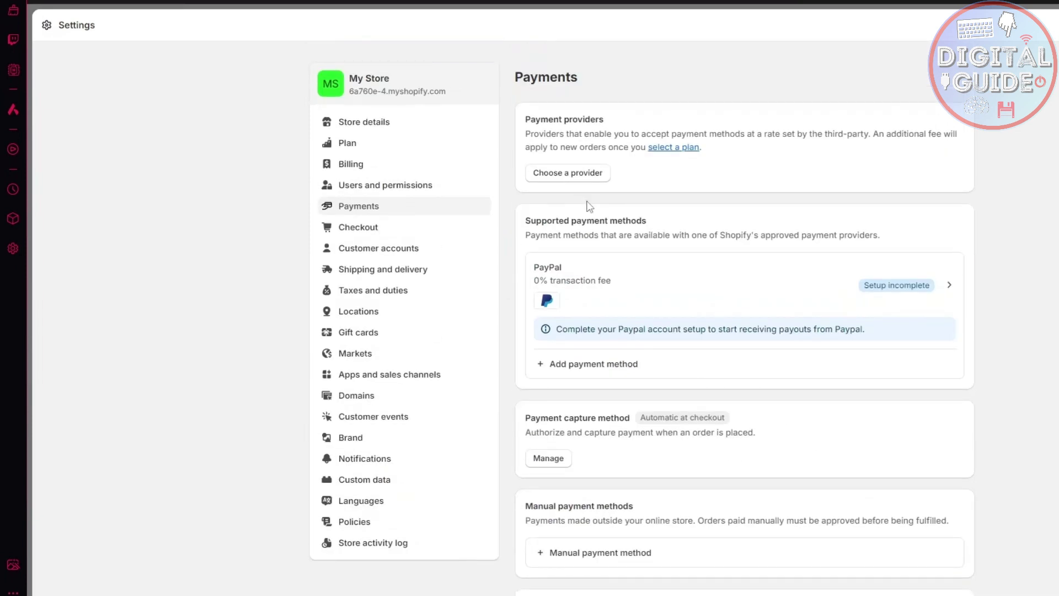
Filter third-party payment providers for 'payo' and view Payoneer Checkout Native Cards details
left_click(577, 175)
left_click(660, 120)
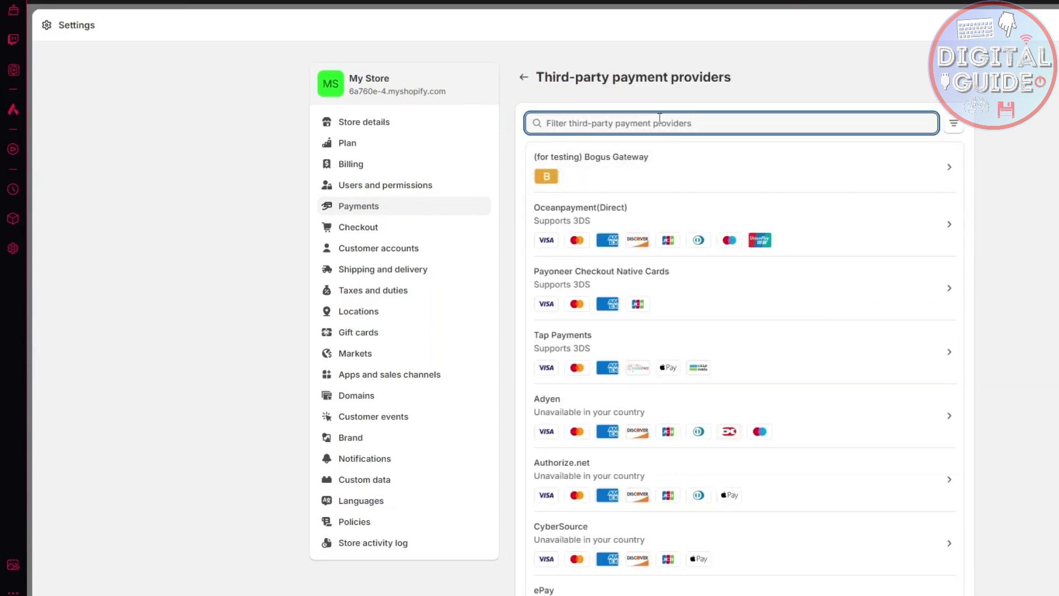
type("payo")
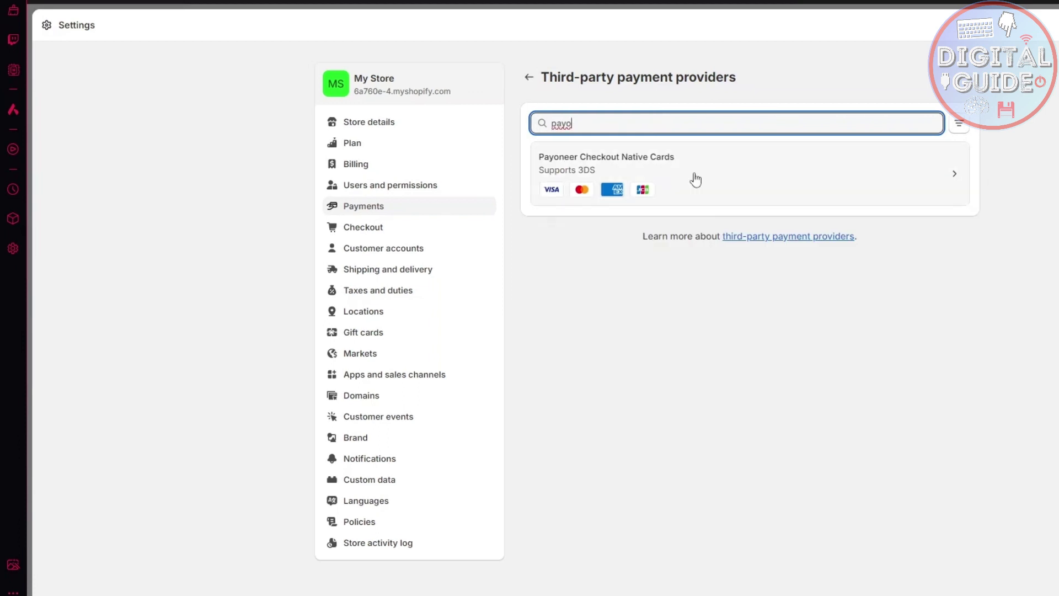
left_click(623, 169)
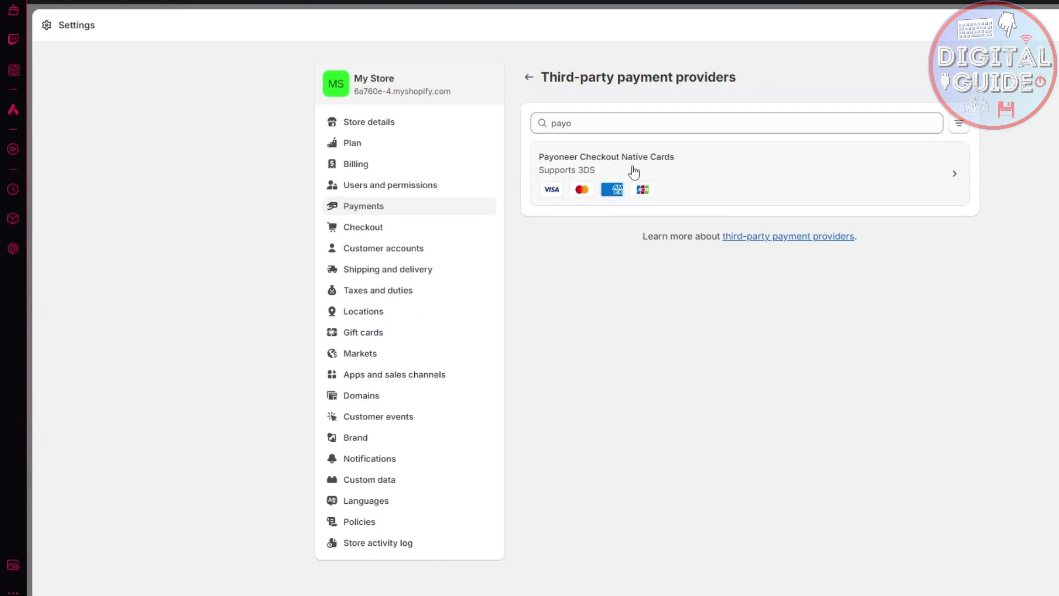
left_click(674, 173)
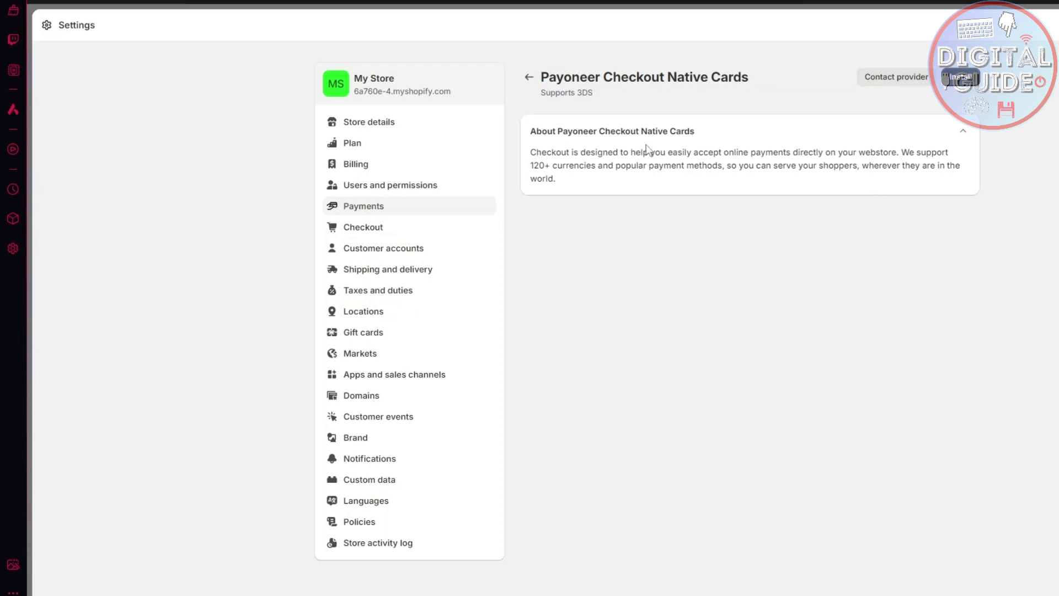
Return to Payments and deactivate PayPal Express Checkout, confirming the deactivation
left_click(529, 77)
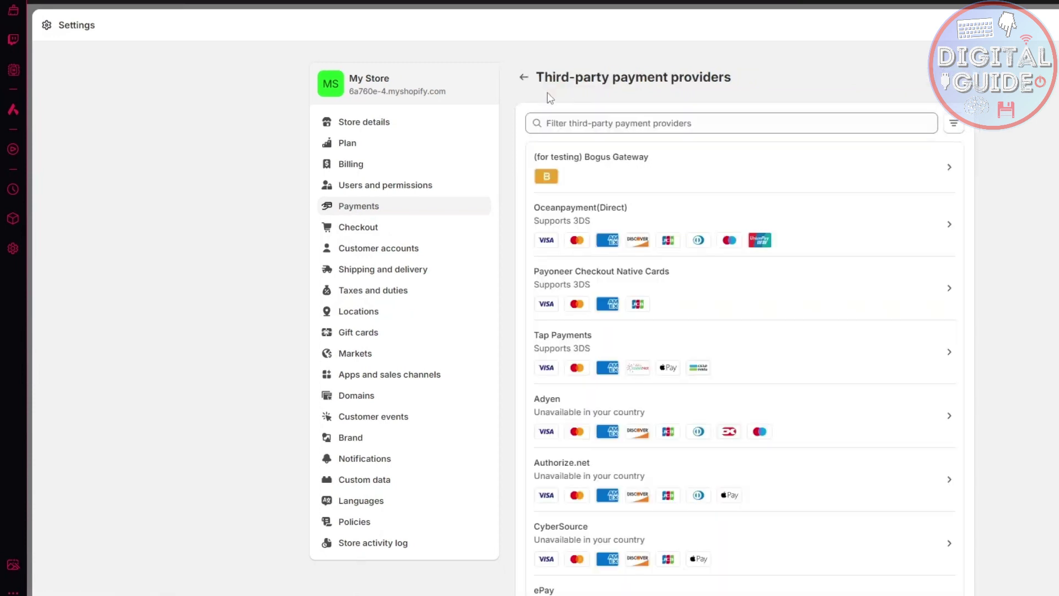
left_click(529, 78)
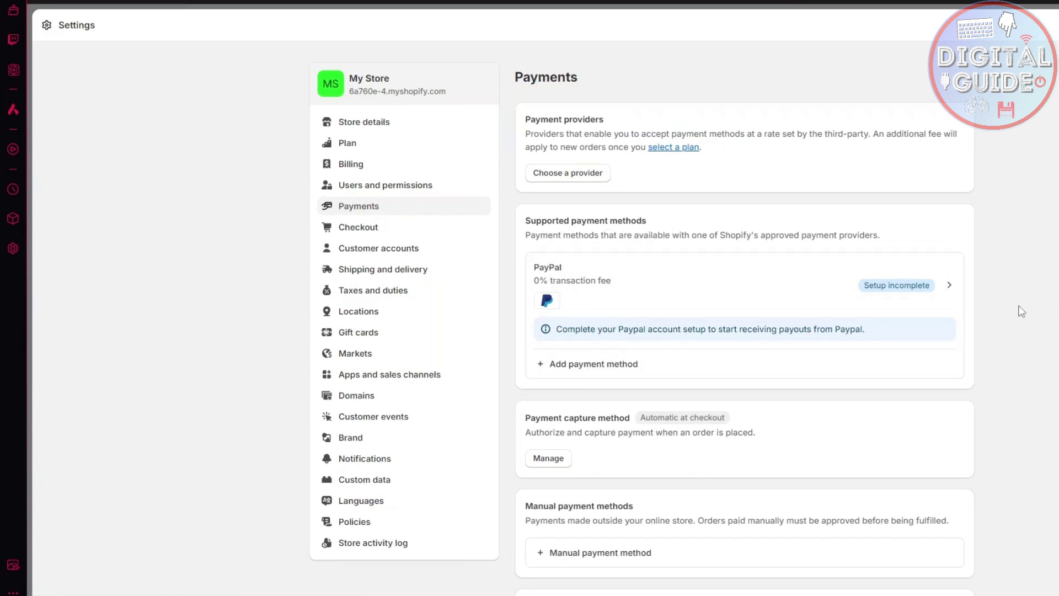
left_click(779, 287)
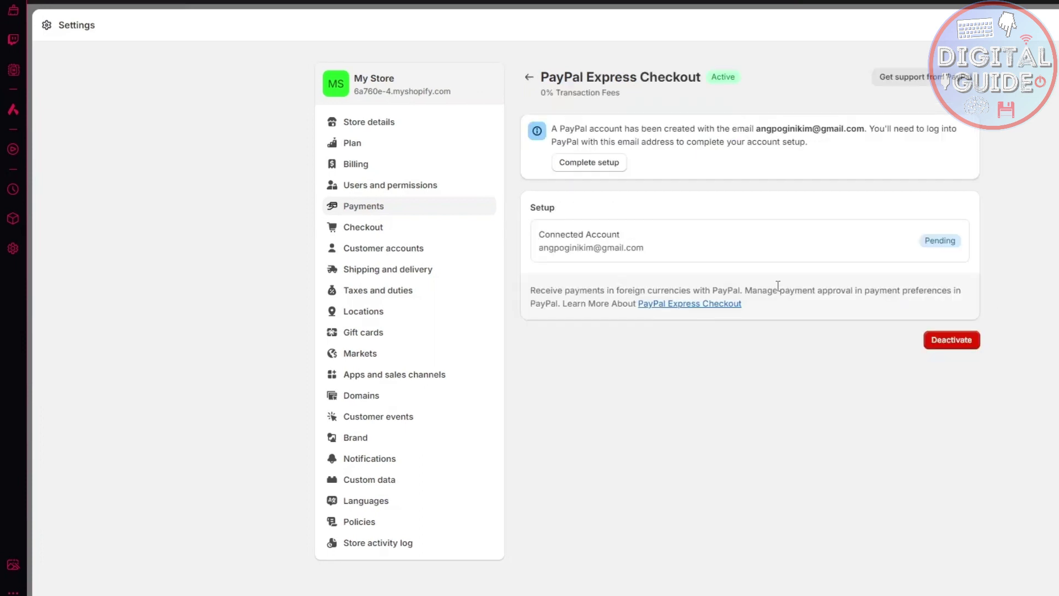
left_click(935, 351)
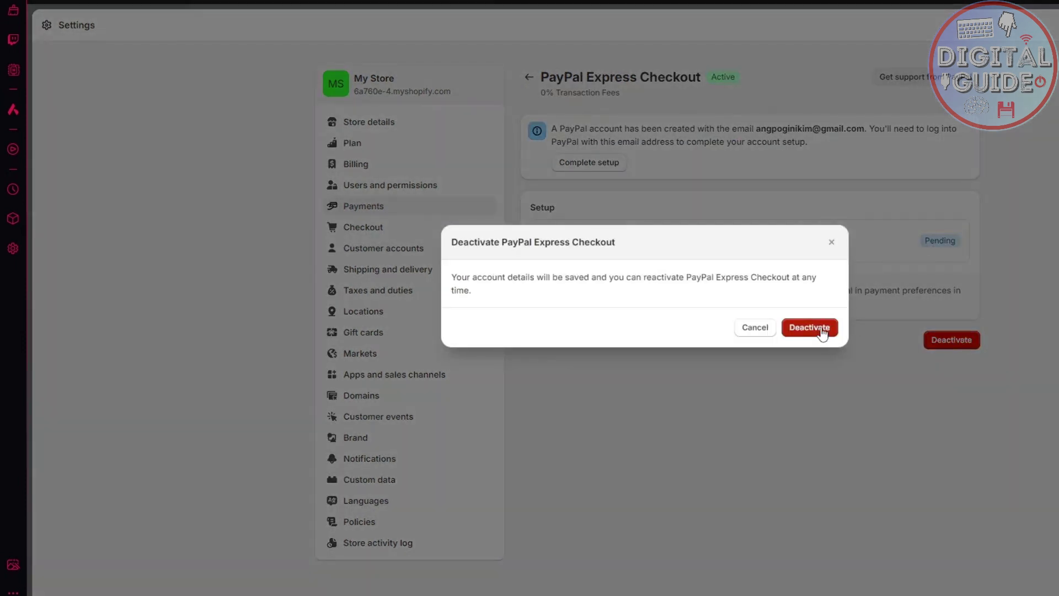
left_click(822, 333)
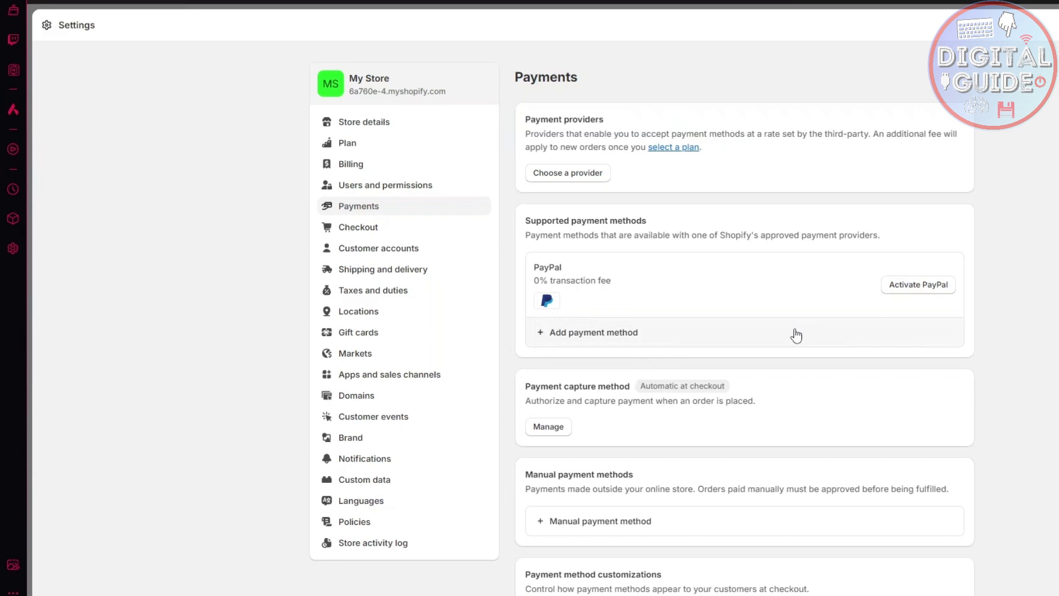
Search payment providers for 'payoneer' and open the Payoneer Checkout details page
left_click(778, 334)
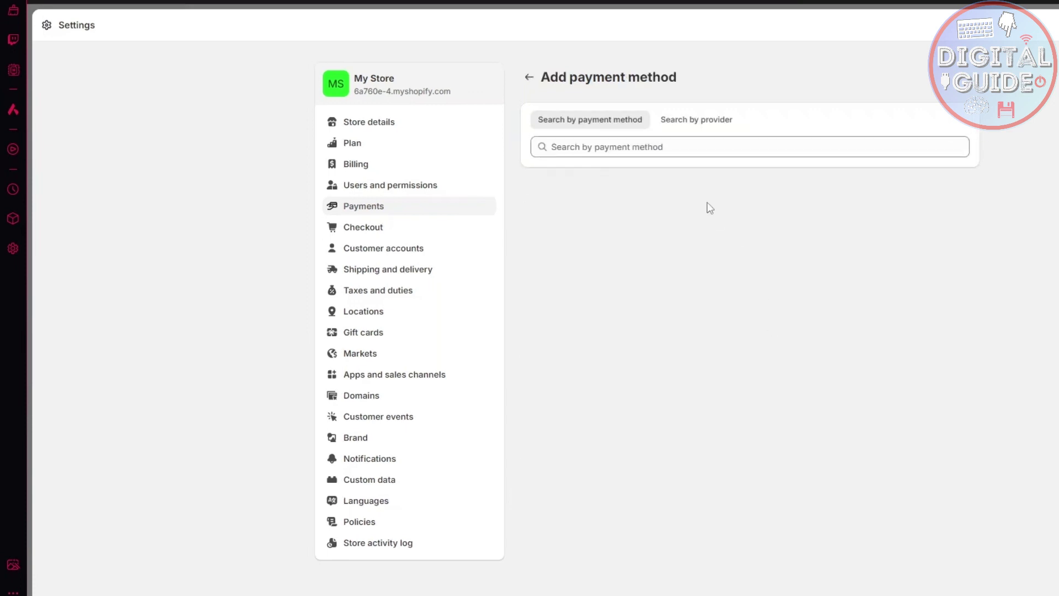
left_click(701, 131)
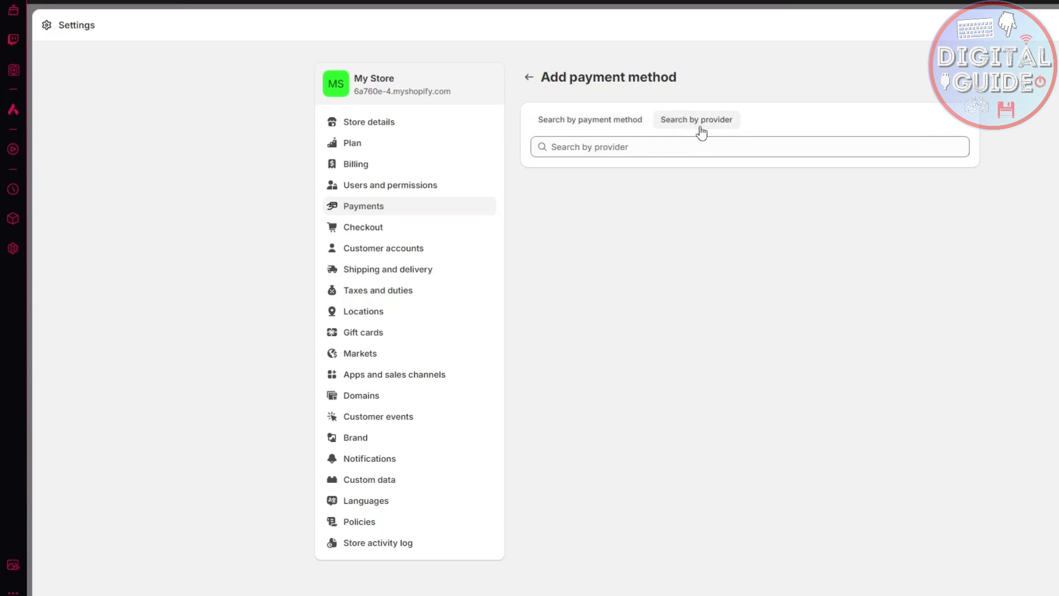
left_click(690, 147)
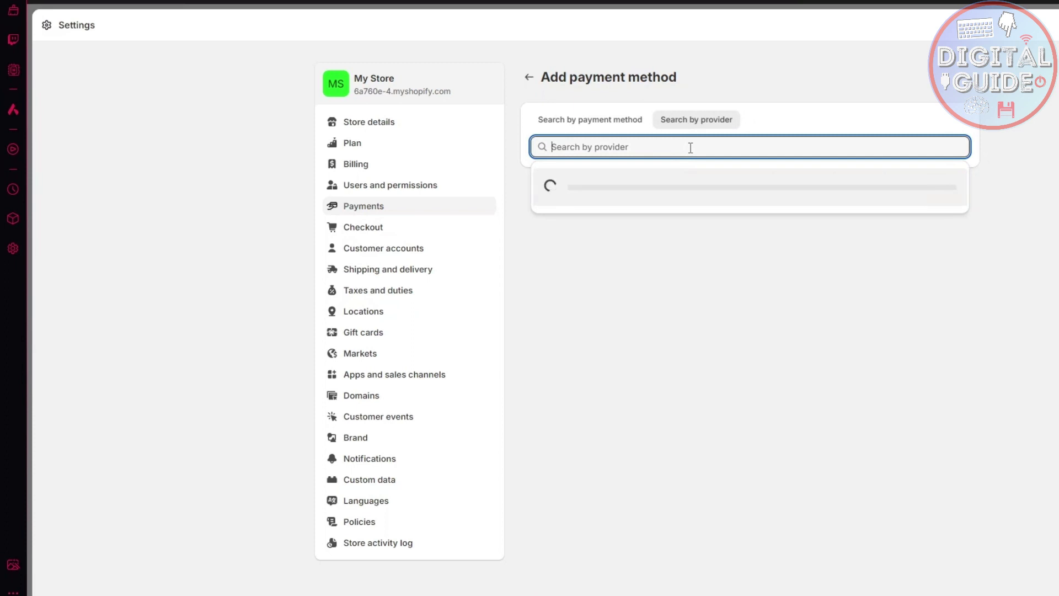
type("payoneer")
left_click(655, 202)
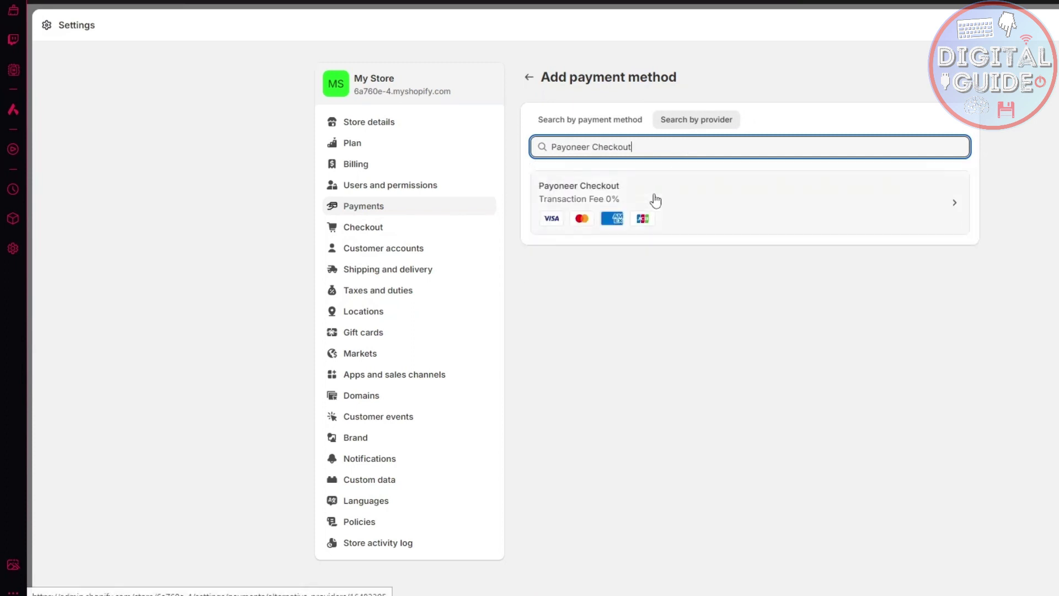
left_click(811, 230)
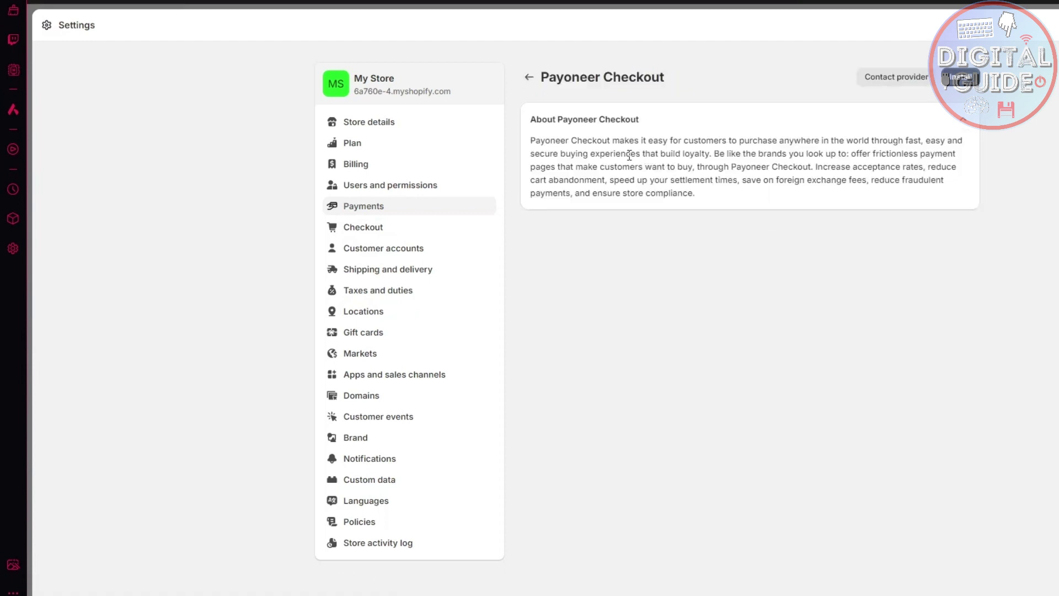
Read the Payoneer Checkout description, then install and approve the app
left_click_drag(535, 141, 900, 140)
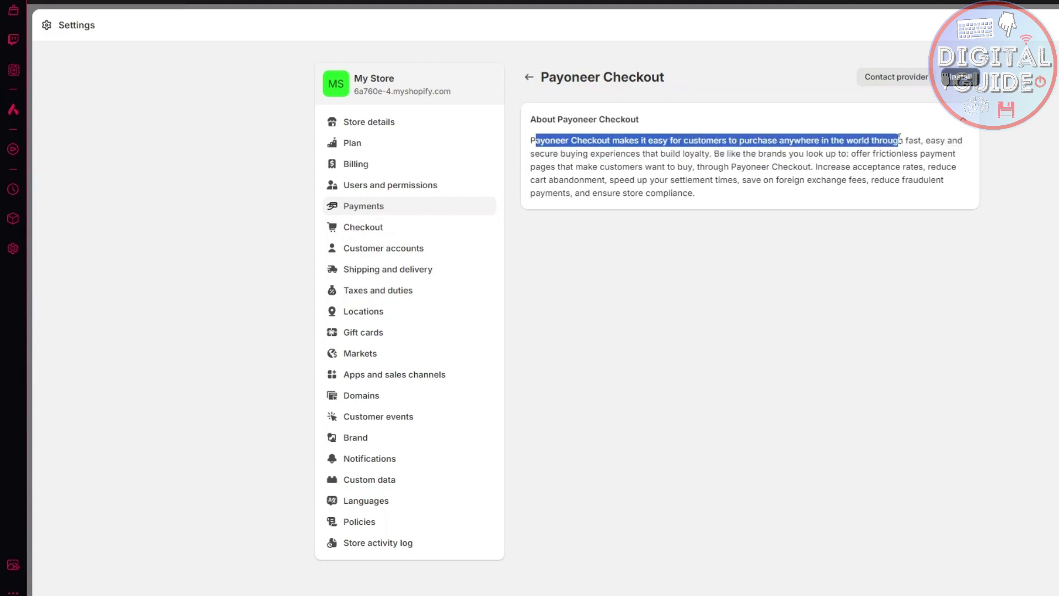
left_click(653, 165)
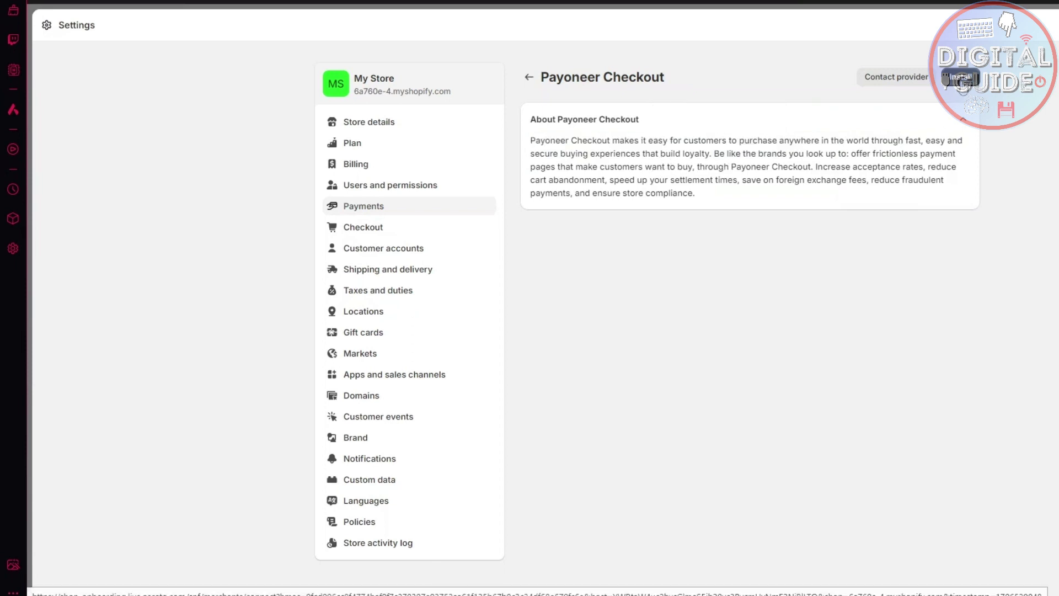
left_click(961, 77)
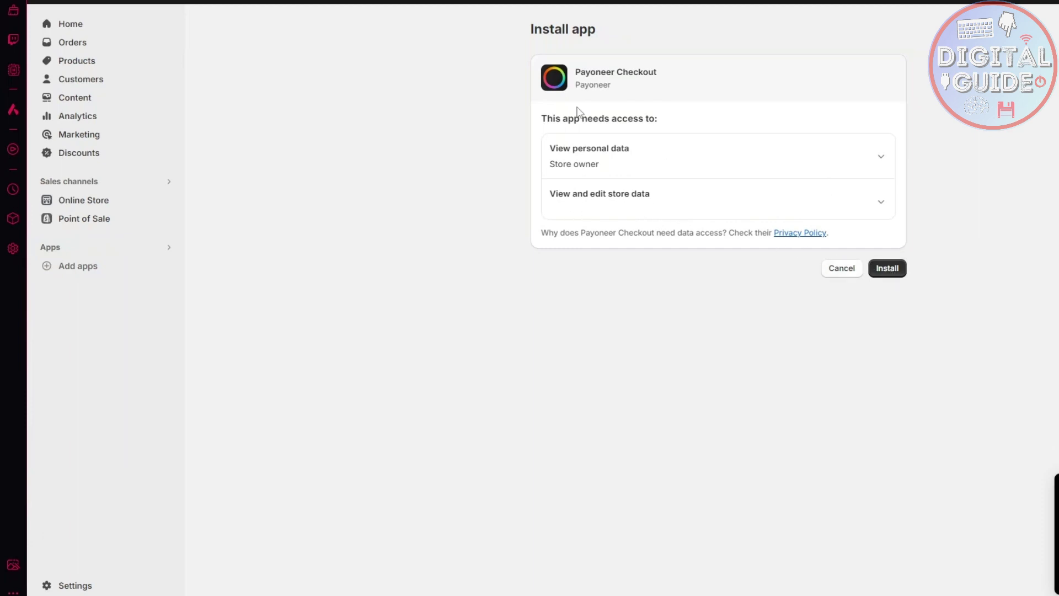
left_click(897, 275)
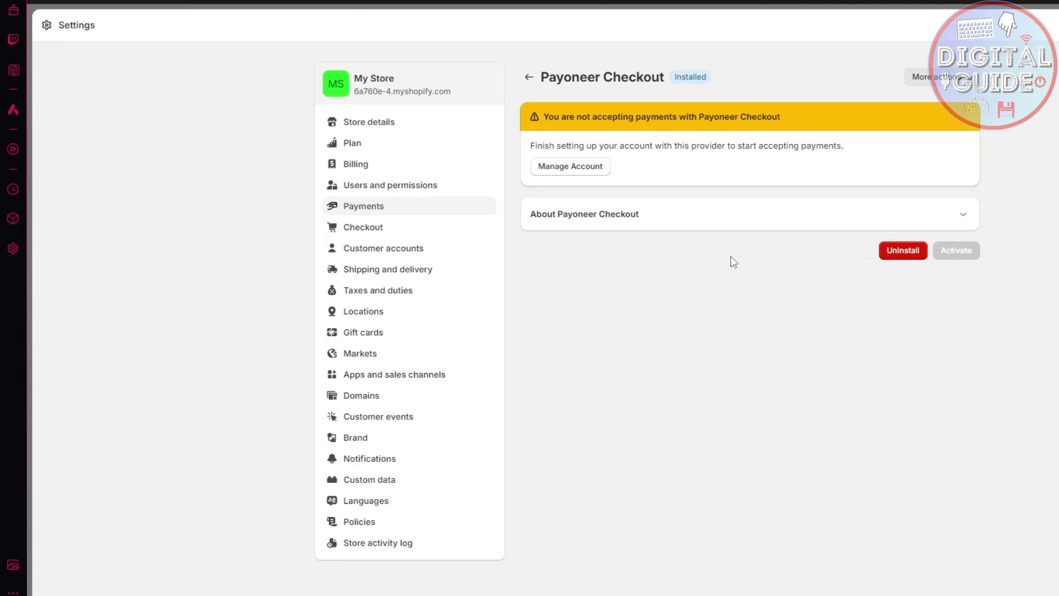
Go to Manage Account, review the Payoneer Checkout landing page, and start registration
left_click(590, 173)
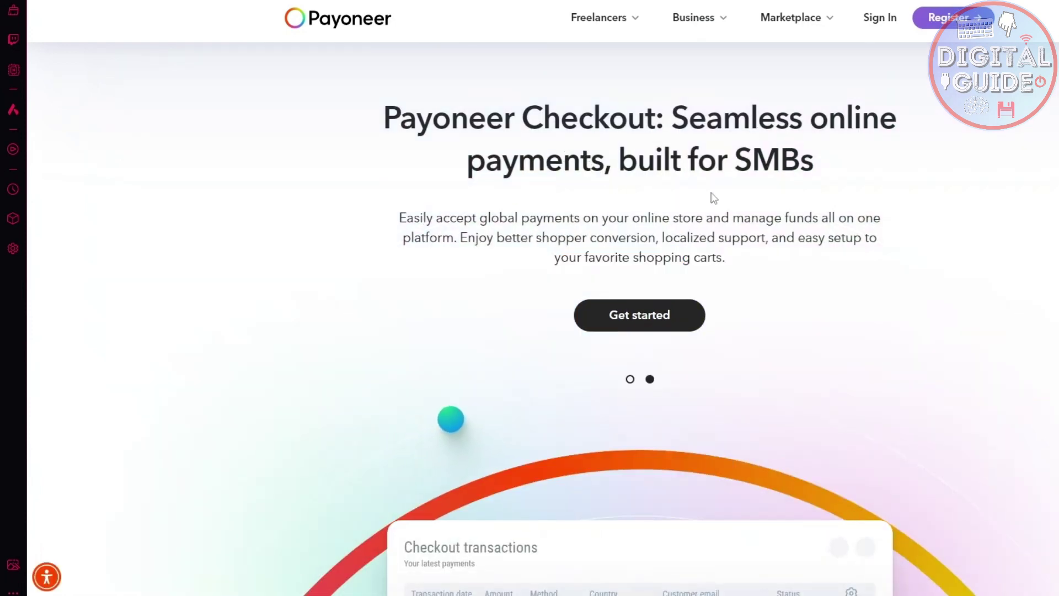
scroll(690, 198, "down", 7)
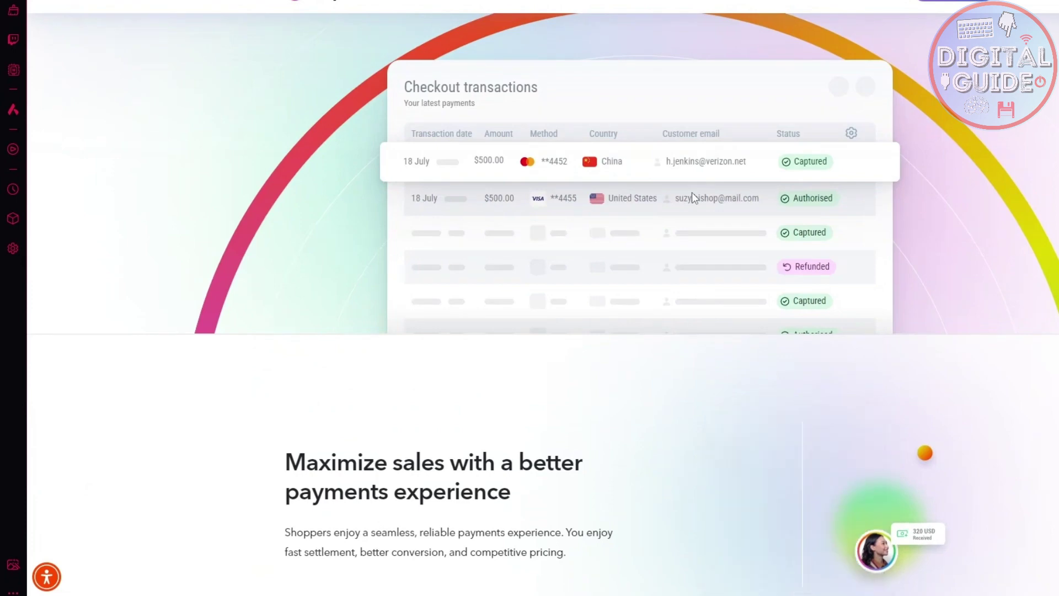
scroll(691, 192, "up", 7)
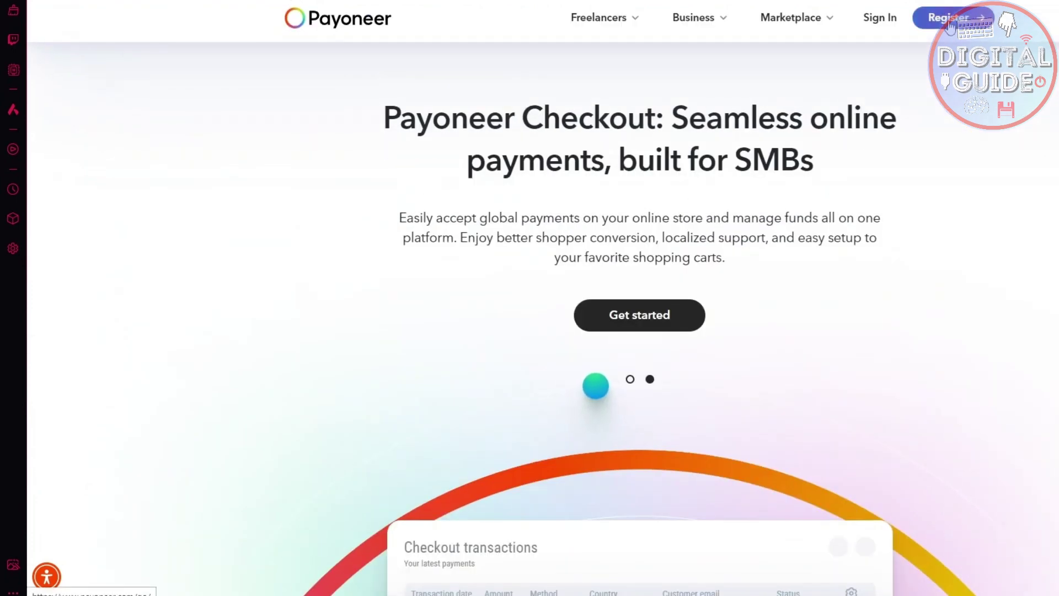
left_click(950, 23)
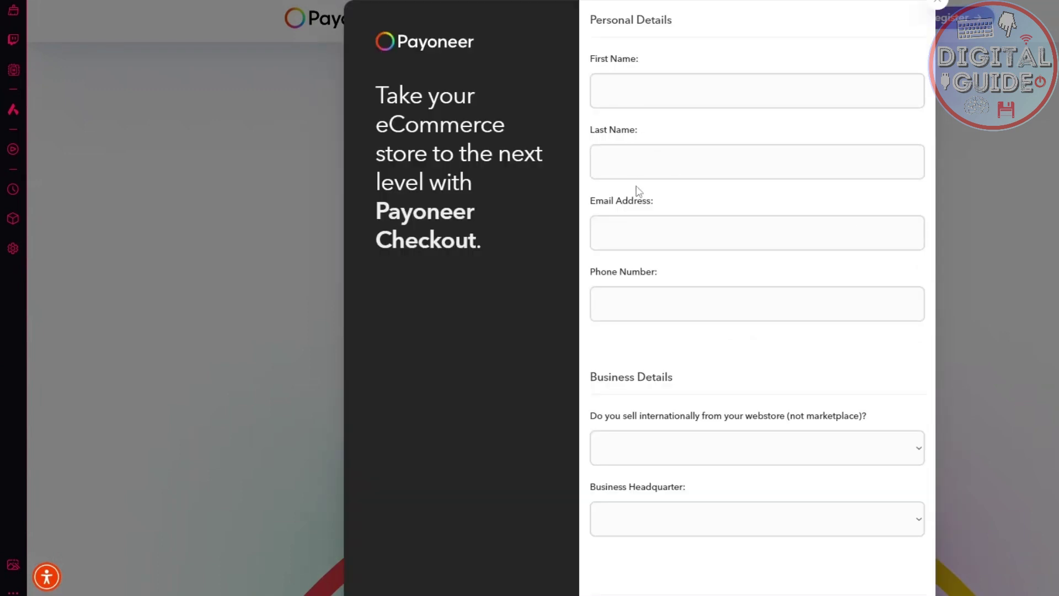
Scroll the Payoneer registration form past Personal and Business Details to the Submit button
scroll(648, 209, "down", 5)
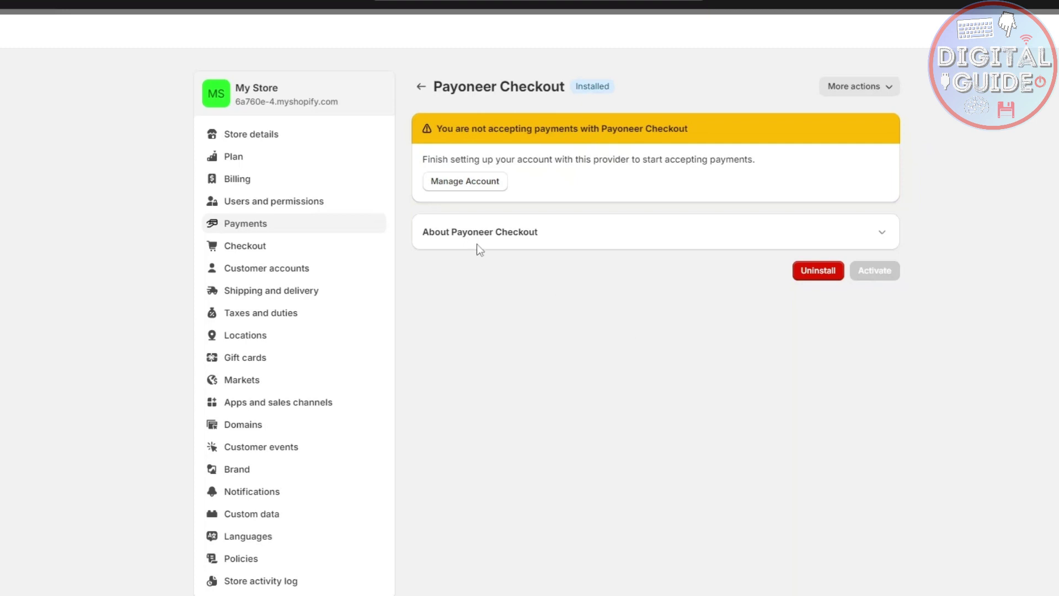
Go back from the Payoneer Checkout provider page to Store details settings
left_click(273, 138)
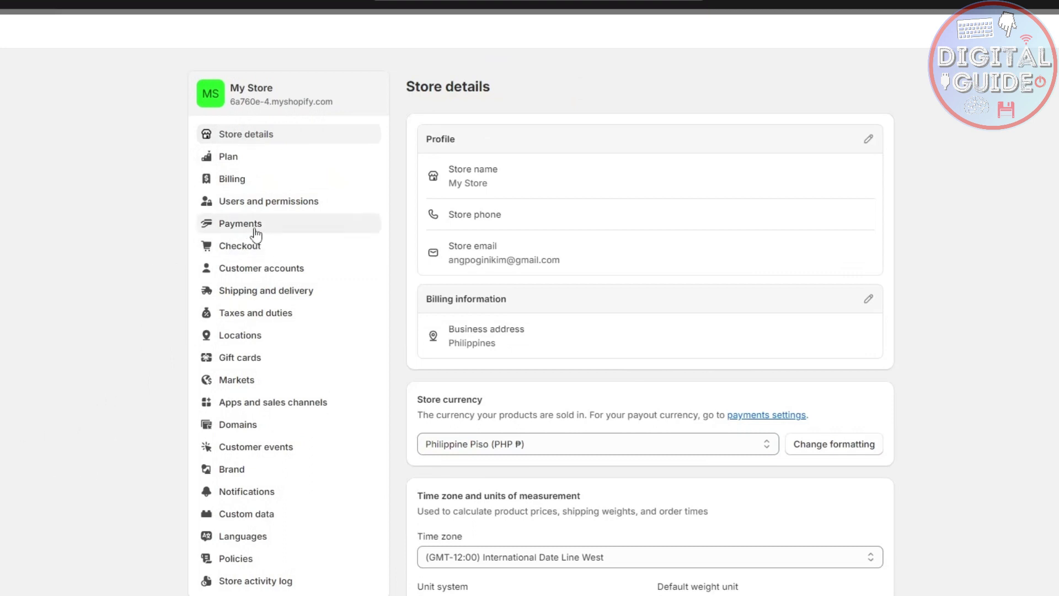
Open the Payments settings page and scroll through its payment provider options
left_click(285, 230)
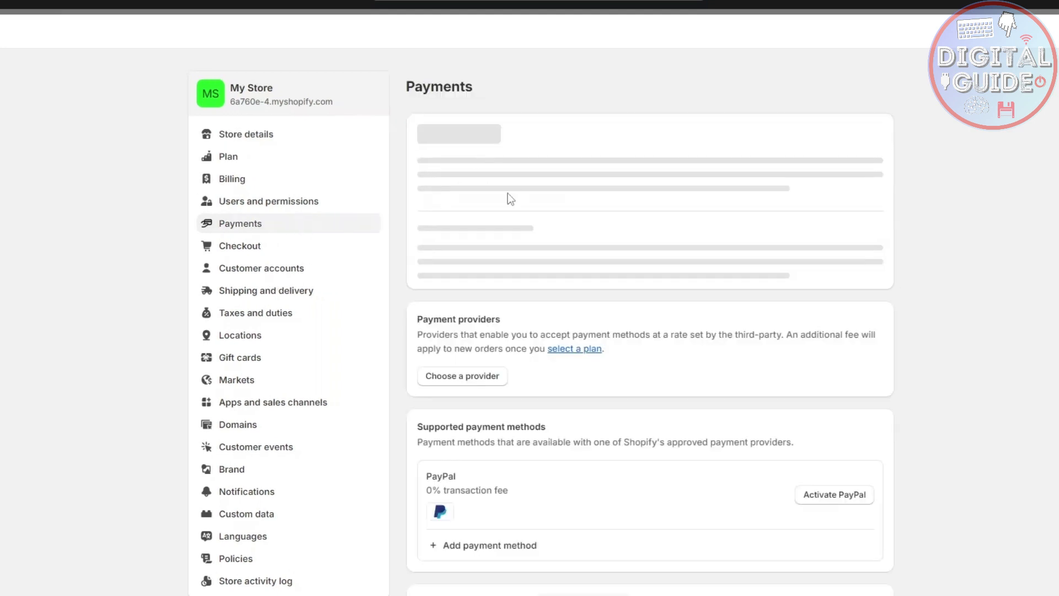
scroll(508, 199, "down", 3)
scroll(516, 216, "up", 3)
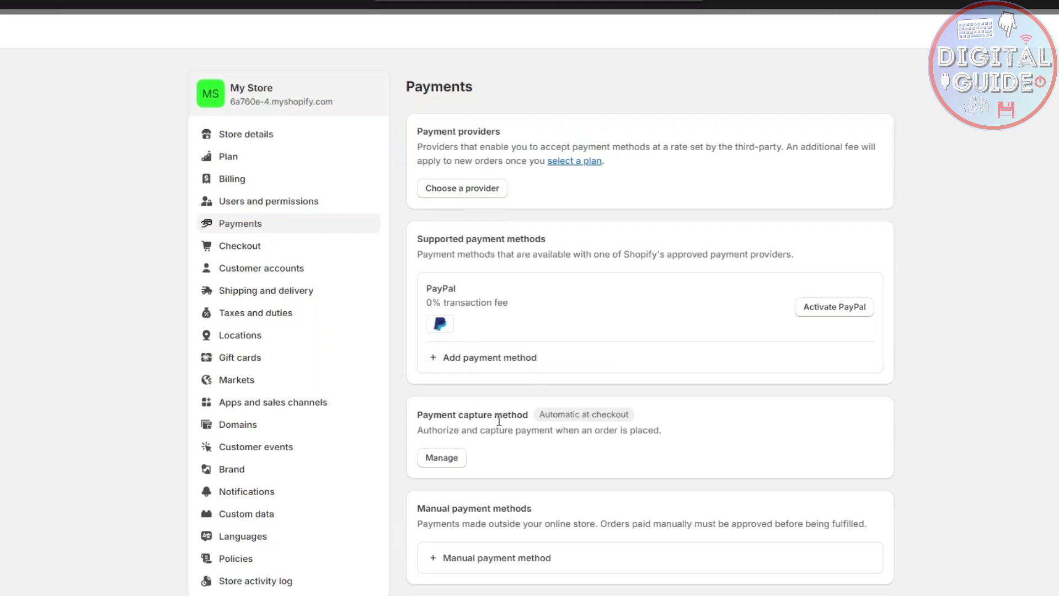
scroll(494, 503, "down", 1)
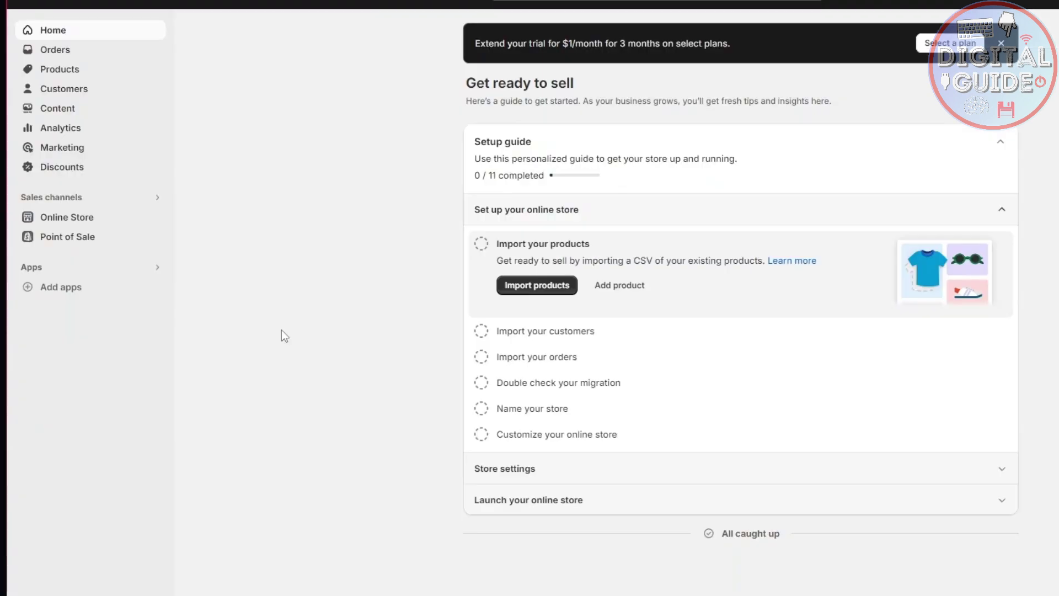
Open the full Shopify App Store from the Add apps 'Picked for you' dialog
left_click(85, 298)
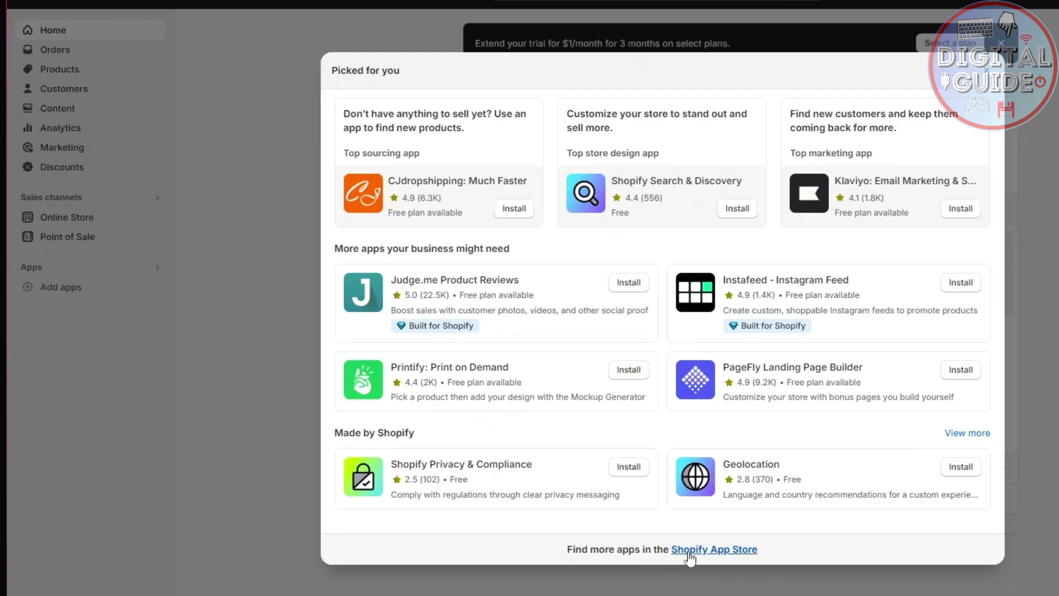
left_click(690, 551)
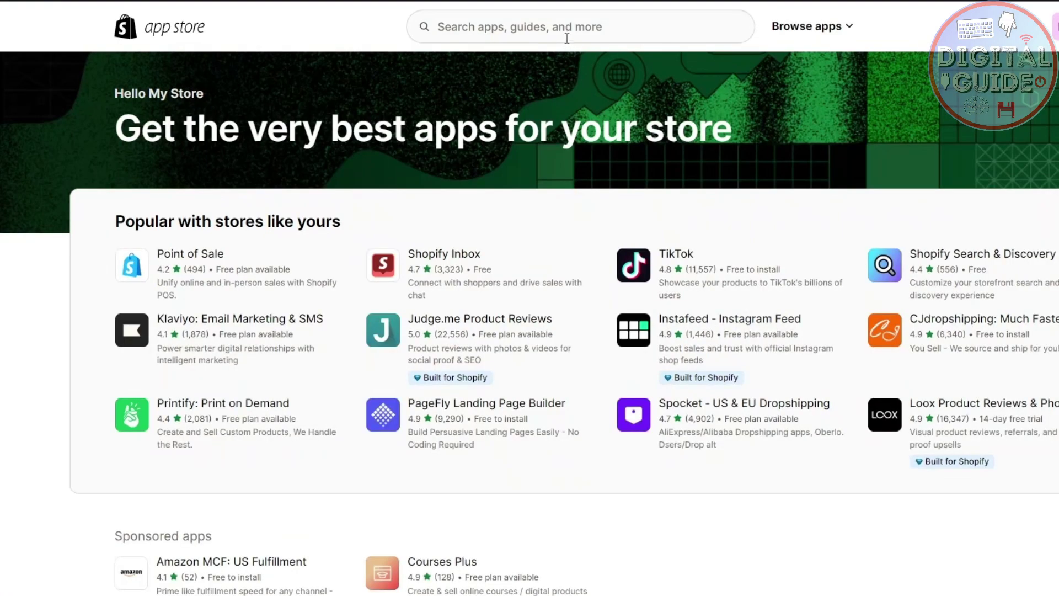
Search the Shopify App Store for 'payoneer'
left_click(567, 38)
type("pay")
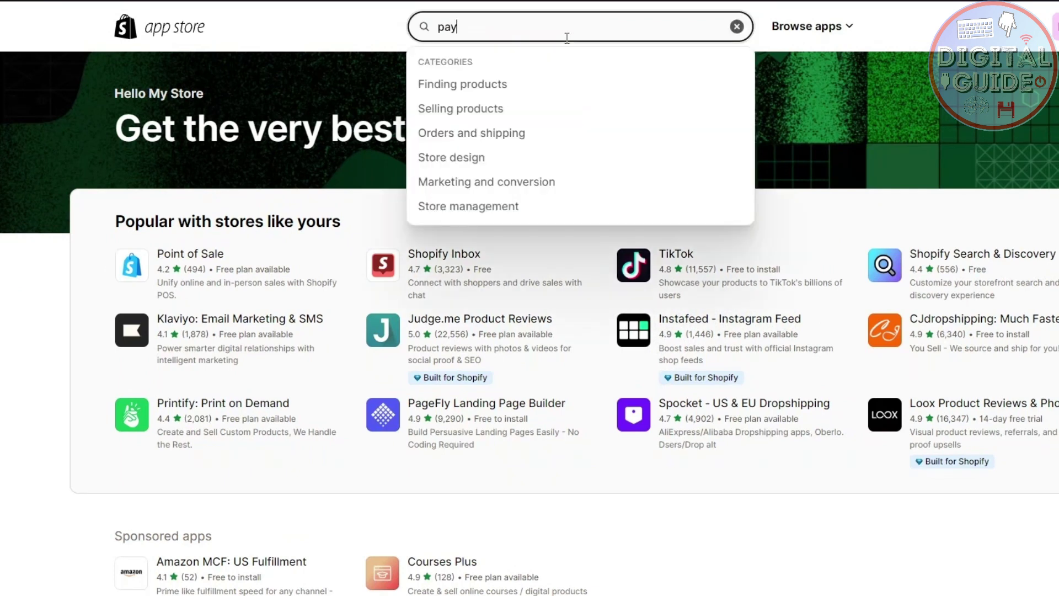
type("oon")
key("BackSpace")
key("BackSpace")
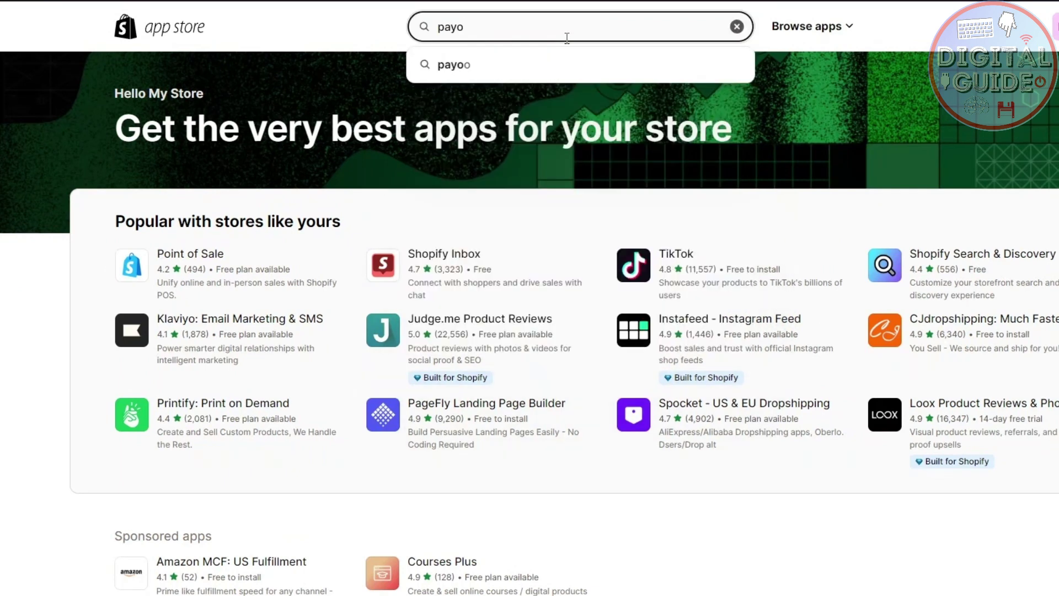
type("neer")
key("Return")
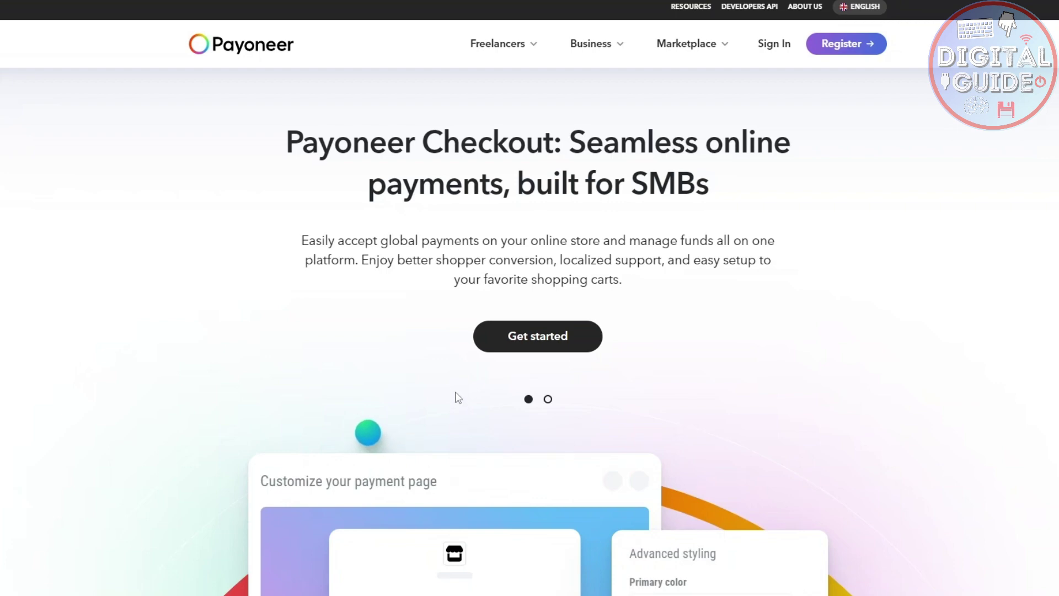
Scroll to the feature headings, highlighting Transparent pricing and Multiple payment methods
scroll(453, 386, "down", 5)
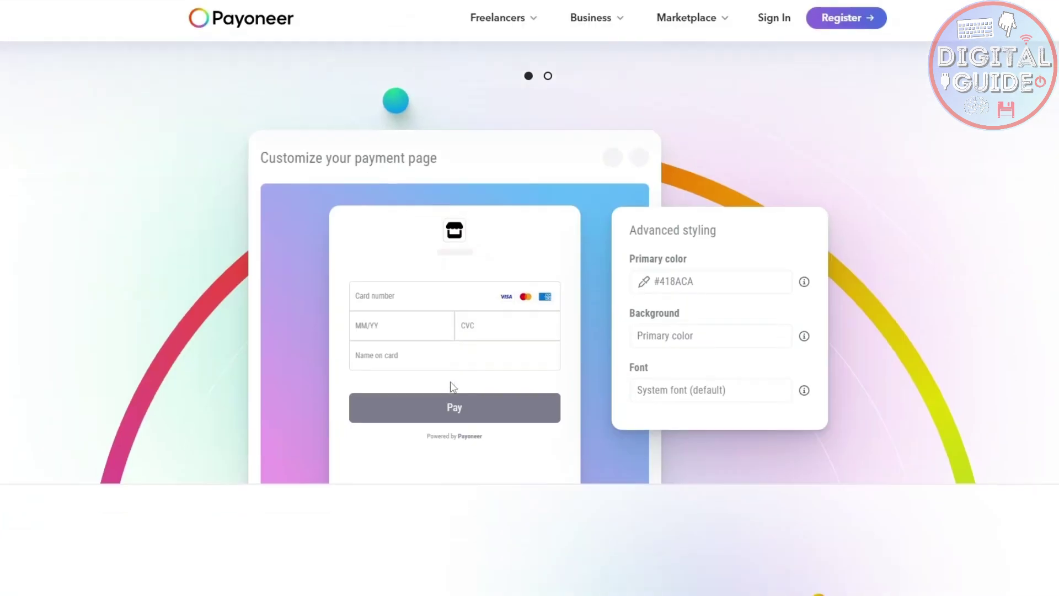
scroll(452, 387, "down", 5)
scroll(450, 388, "down", 2)
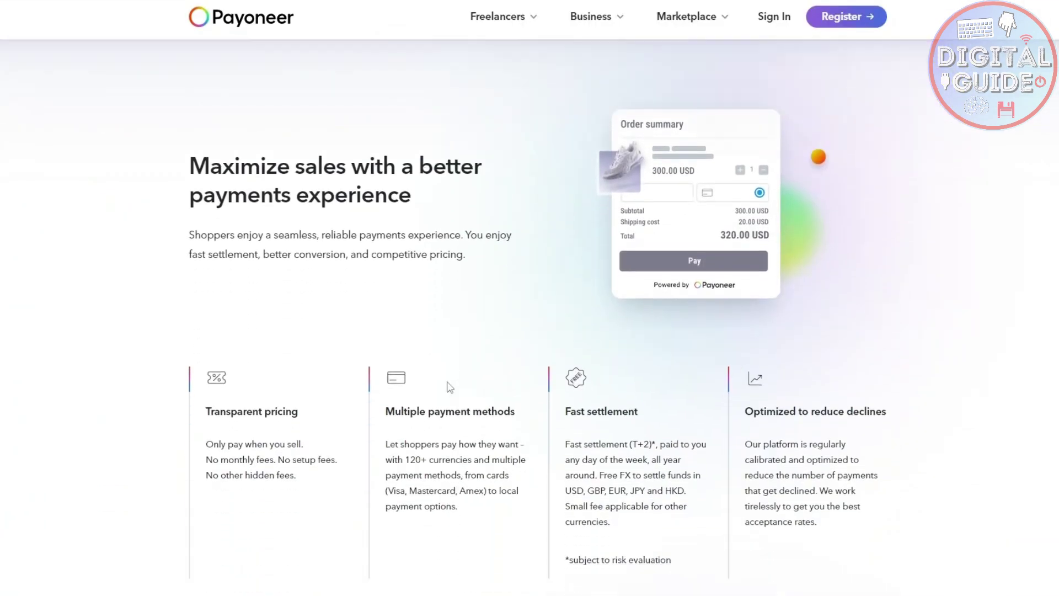
scroll(450, 388, "up", 2)
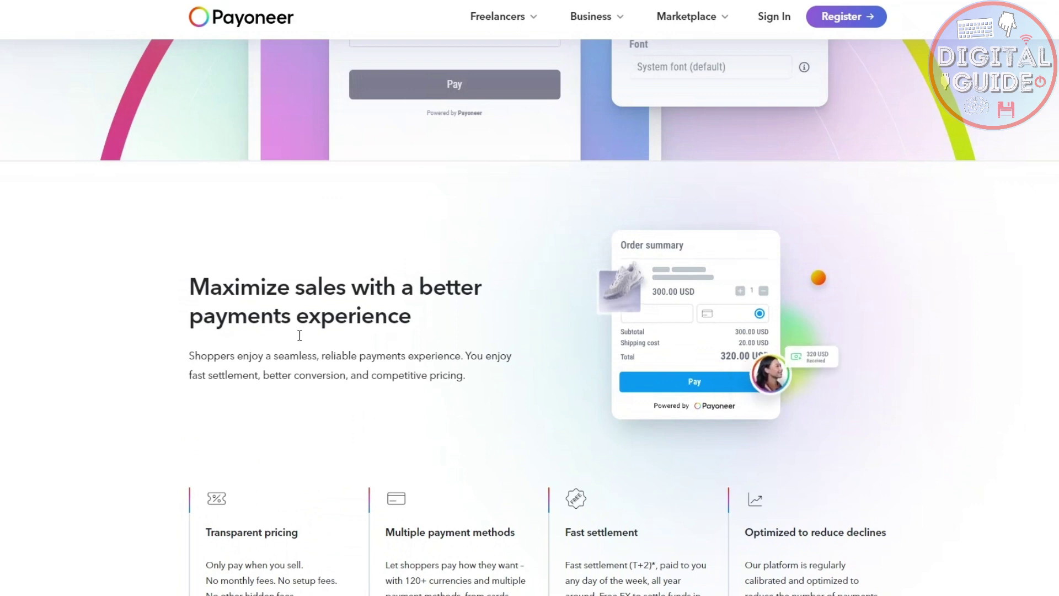
scroll(358, 287, "down", 1)
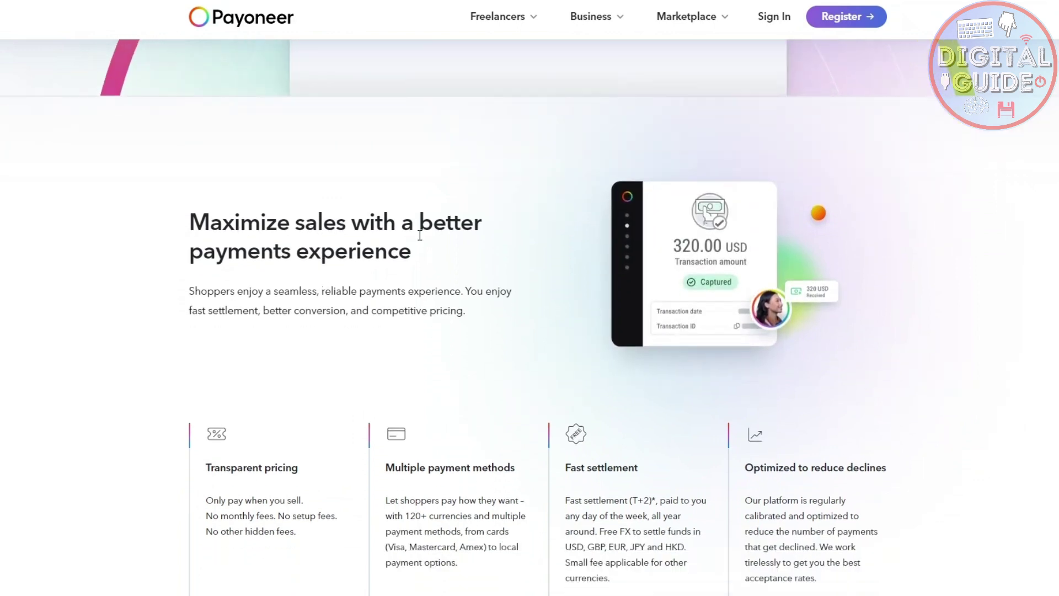
scroll(420, 235, "down", 2)
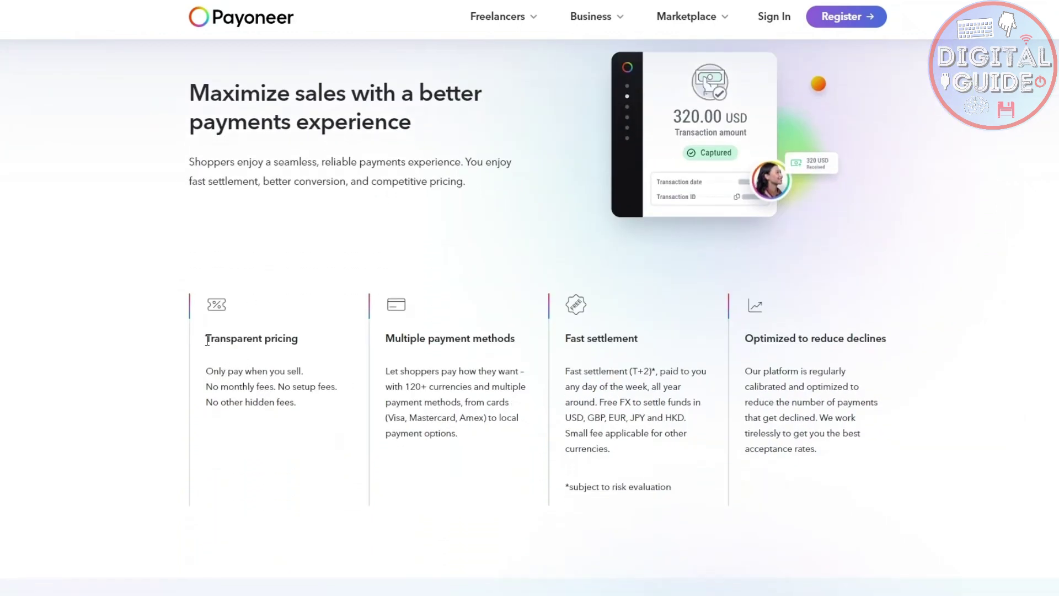
left_click_drag(207, 340, 300, 346)
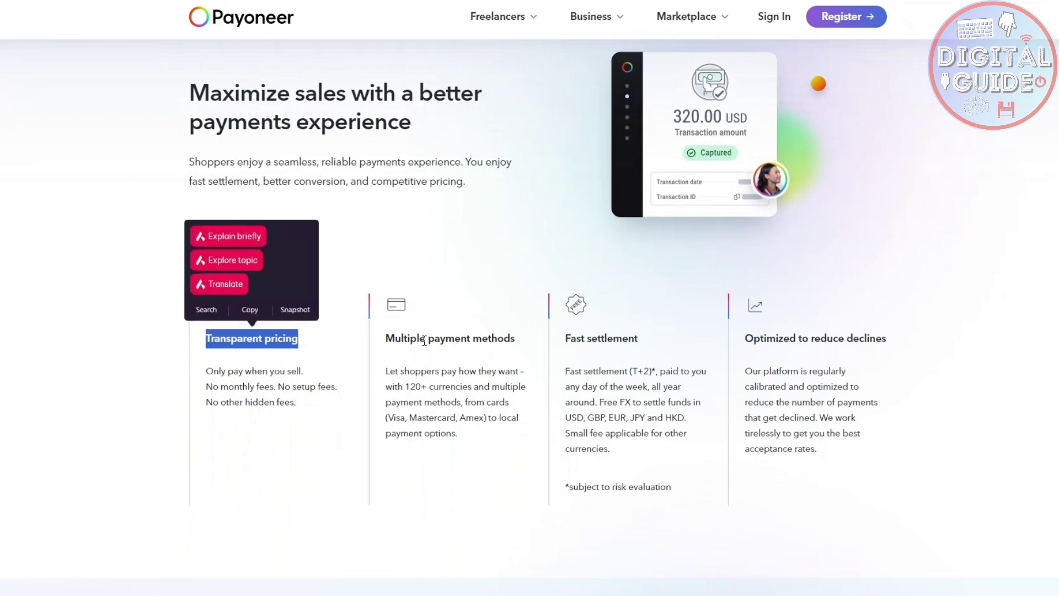
left_click_drag(403, 340, 516, 342)
left_click(396, 375)
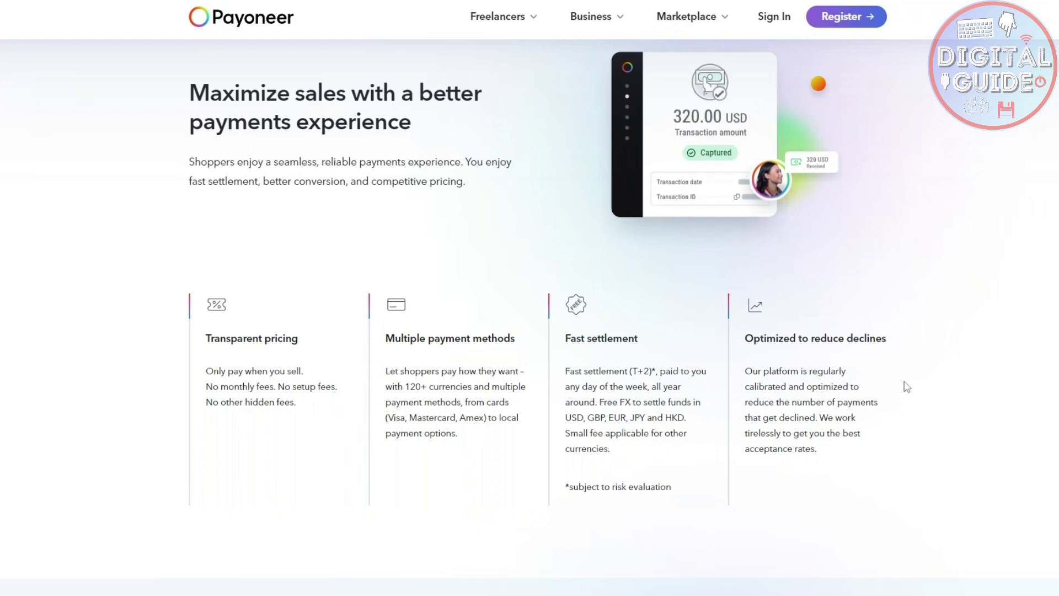
Read on through earnings tracking, fraud prevention and dispute management to Dedicated local support
scroll(907, 386, "down", 10)
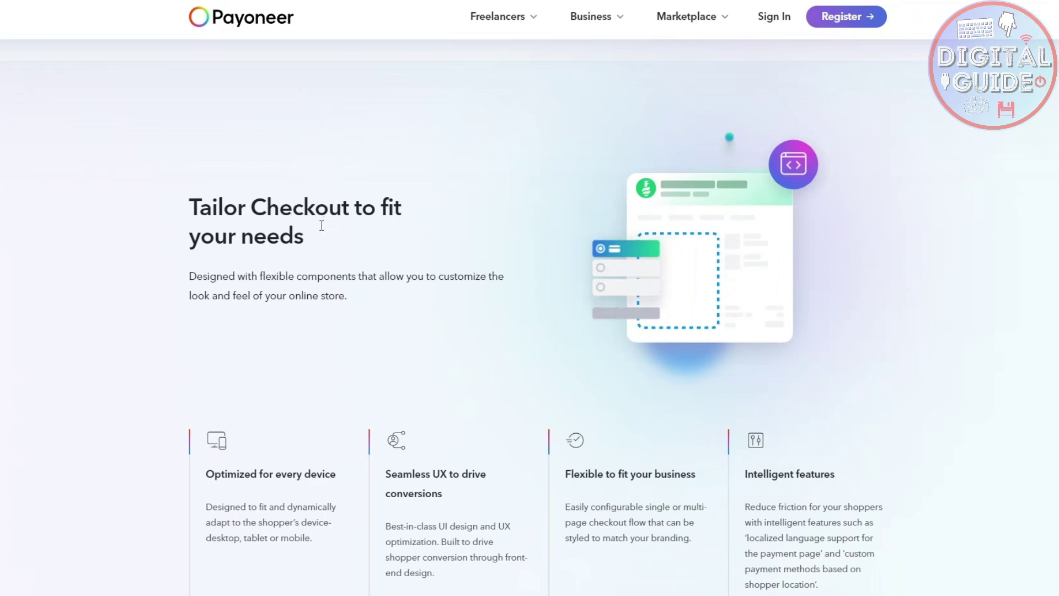
scroll(324, 230, "down", 3)
scroll(389, 234, "down", 2)
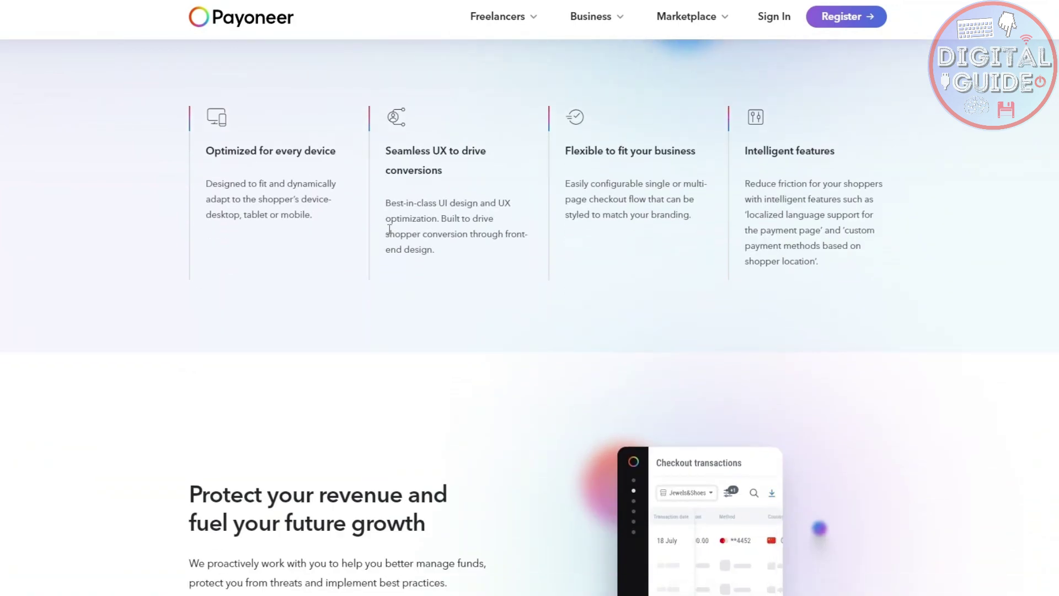
scroll(390, 231, "down", 2)
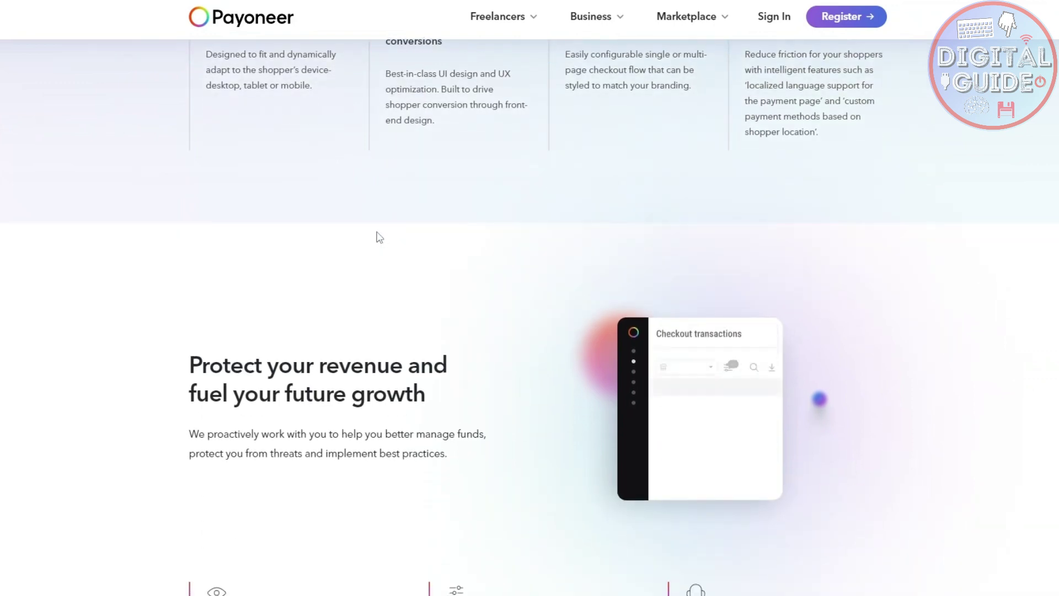
scroll(378, 236, "down", 2)
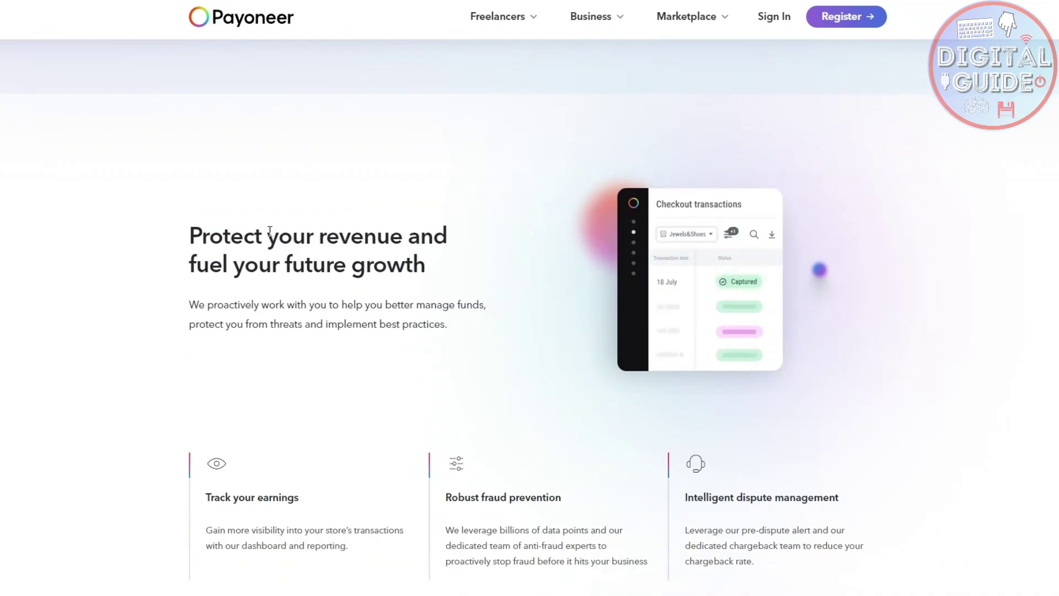
scroll(309, 220, "down", 3)
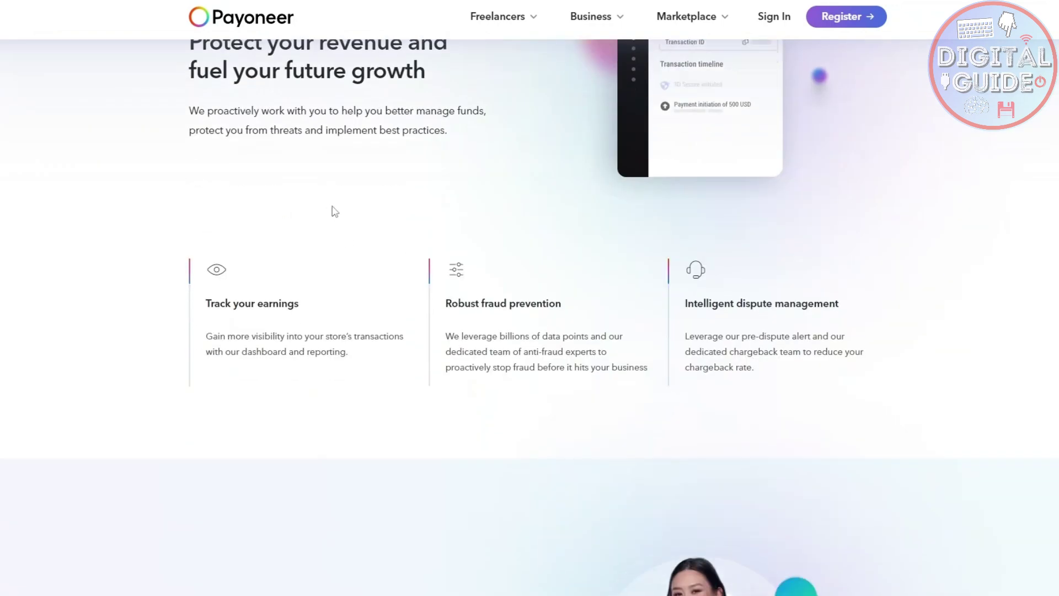
scroll(252, 142, "up", 1)
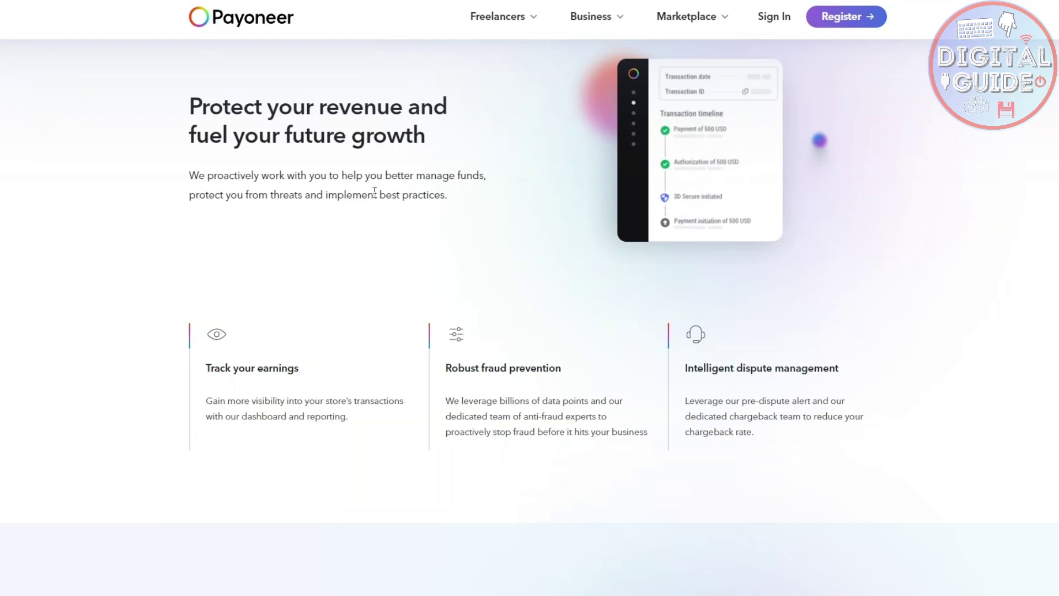
scroll(246, 310, "down", 1)
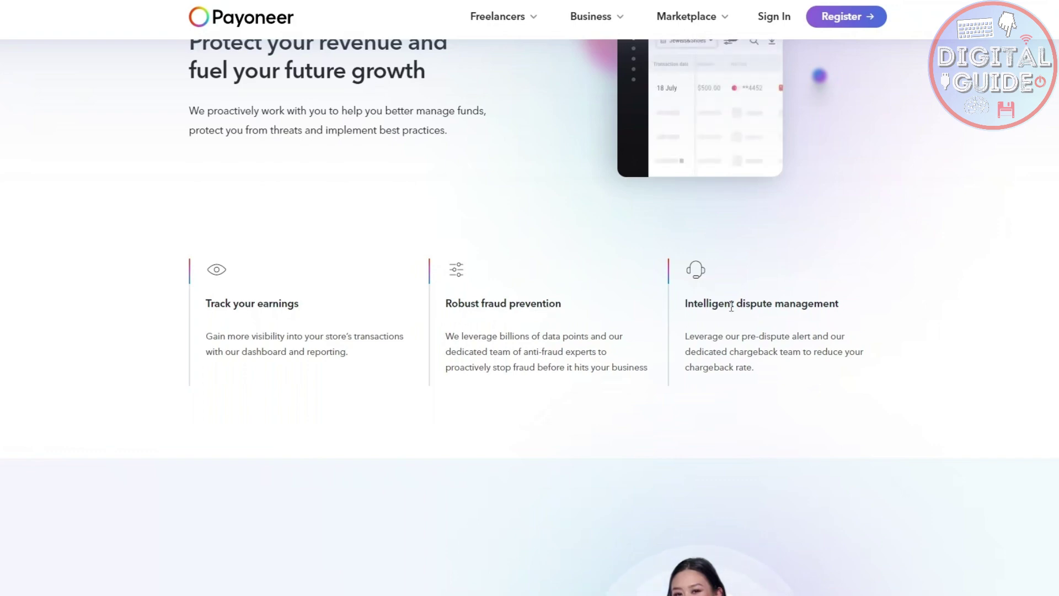
scroll(771, 309, "down", 3)
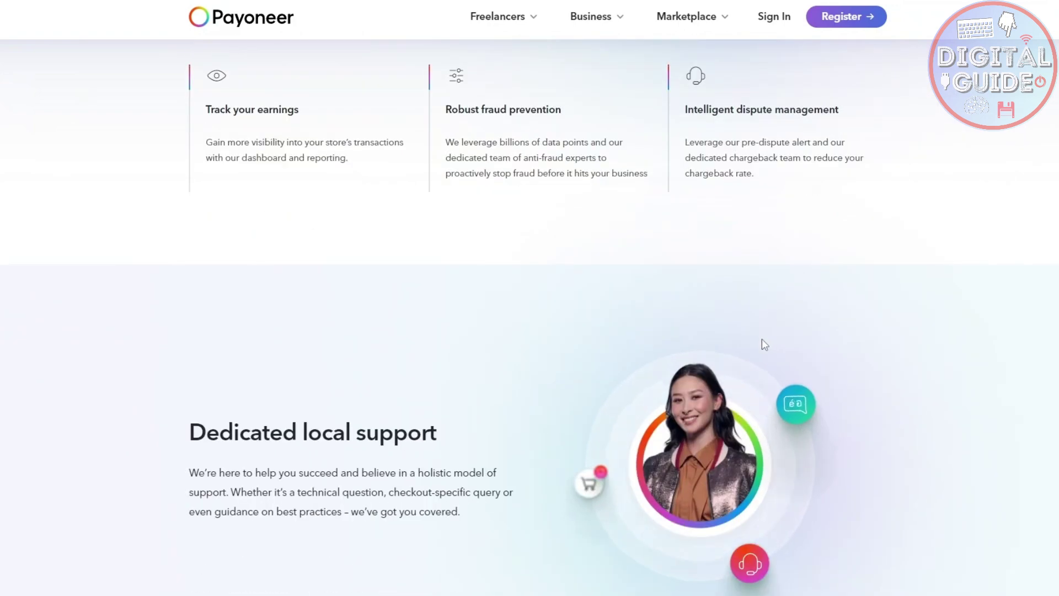